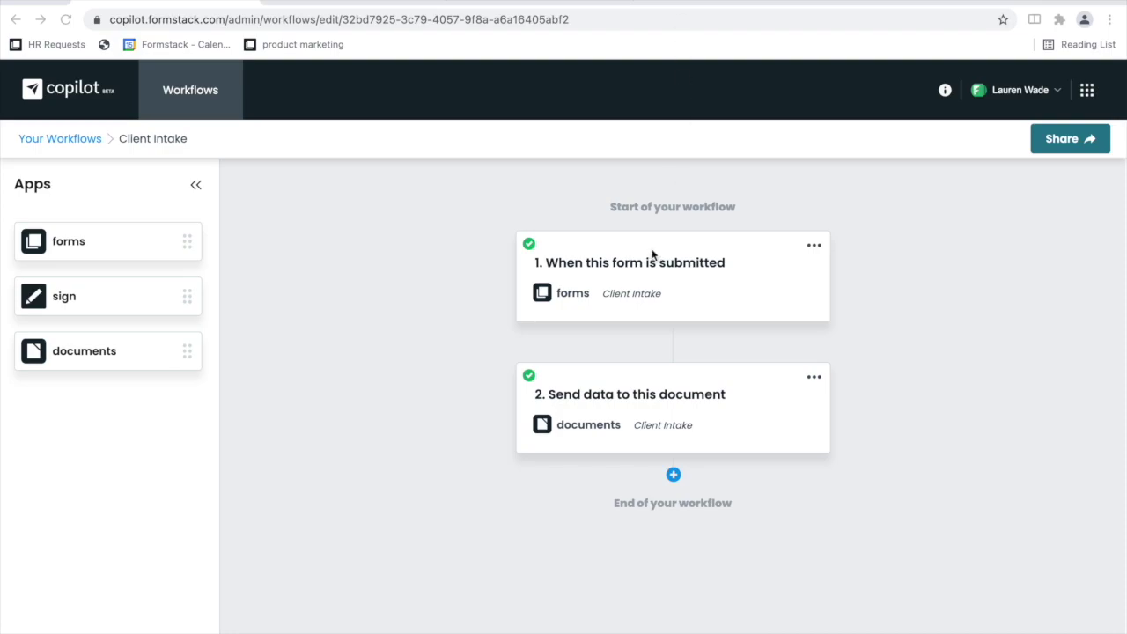
# Step: Review the Client Intake workflow's form step and the field mapping of its document step, closing each one with Done
pyautogui.click(647, 302)
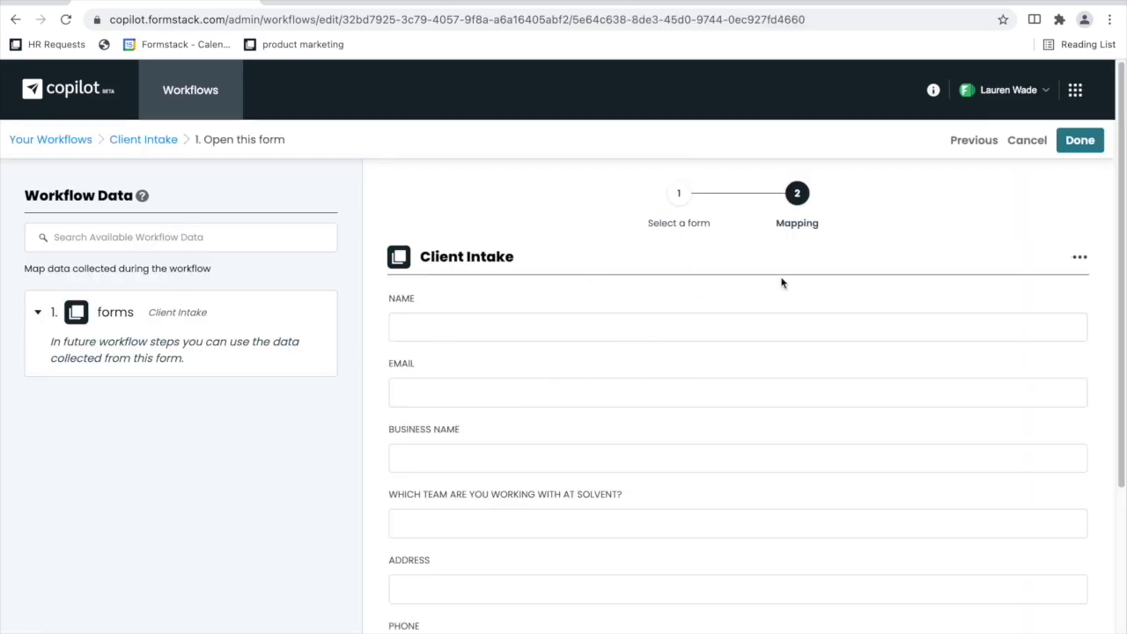
pyautogui.click(1079, 140)
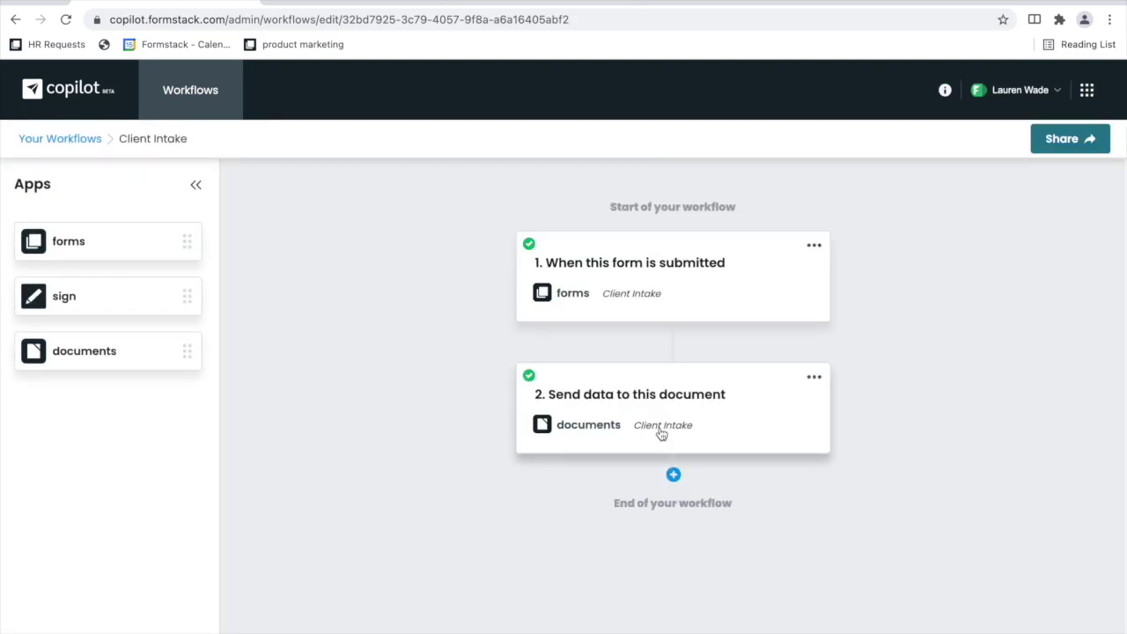
pyautogui.click(659, 433)
pyautogui.scroll(-2, 657, 425)
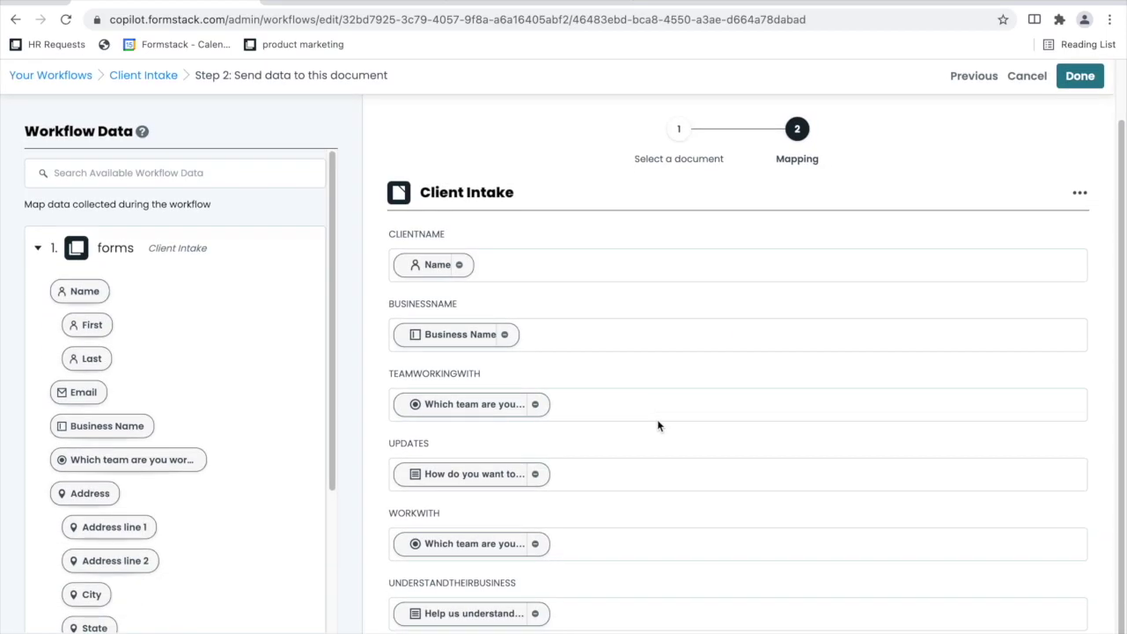
pyautogui.moveTo(85, 291); pyautogui.dragTo(546, 277)
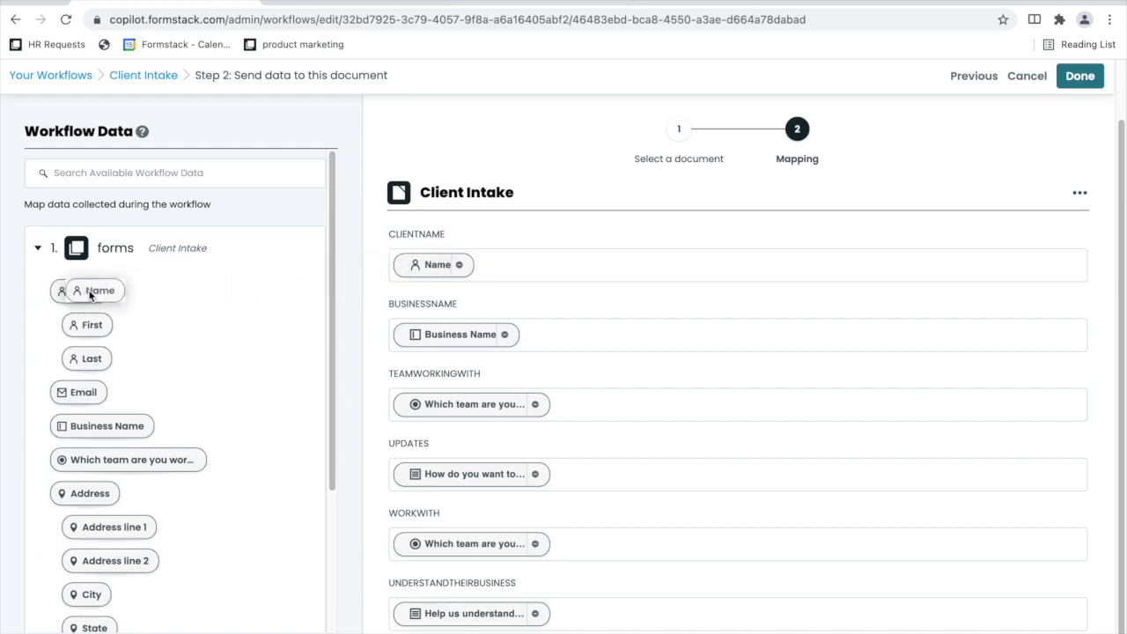
pyautogui.scroll(2, 566, 277)
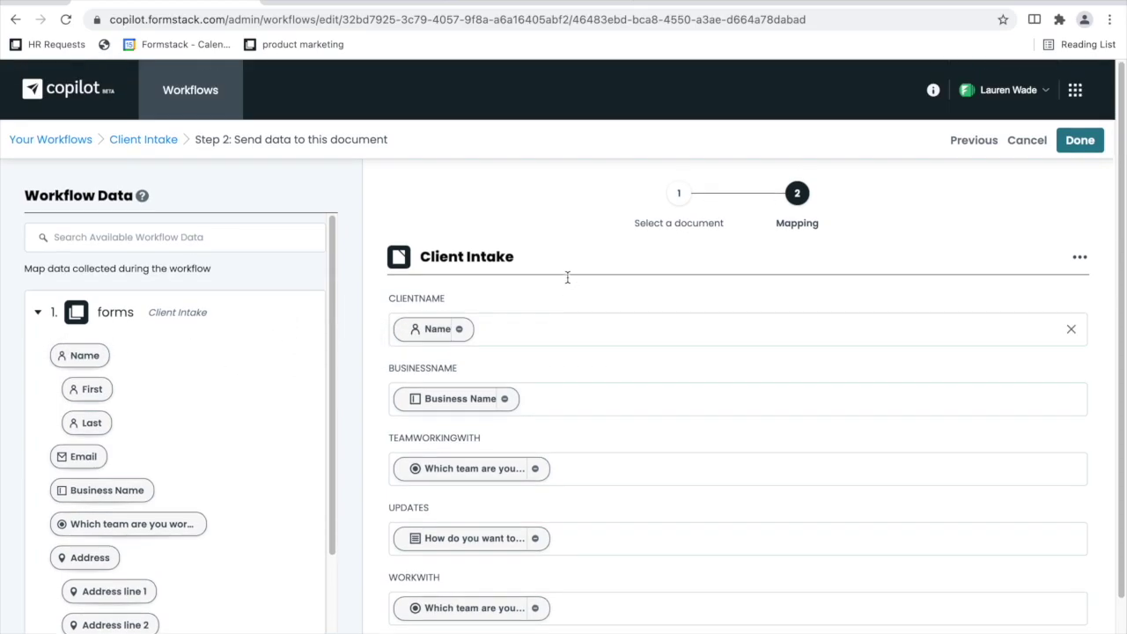
pyautogui.scroll(-2, 567, 277)
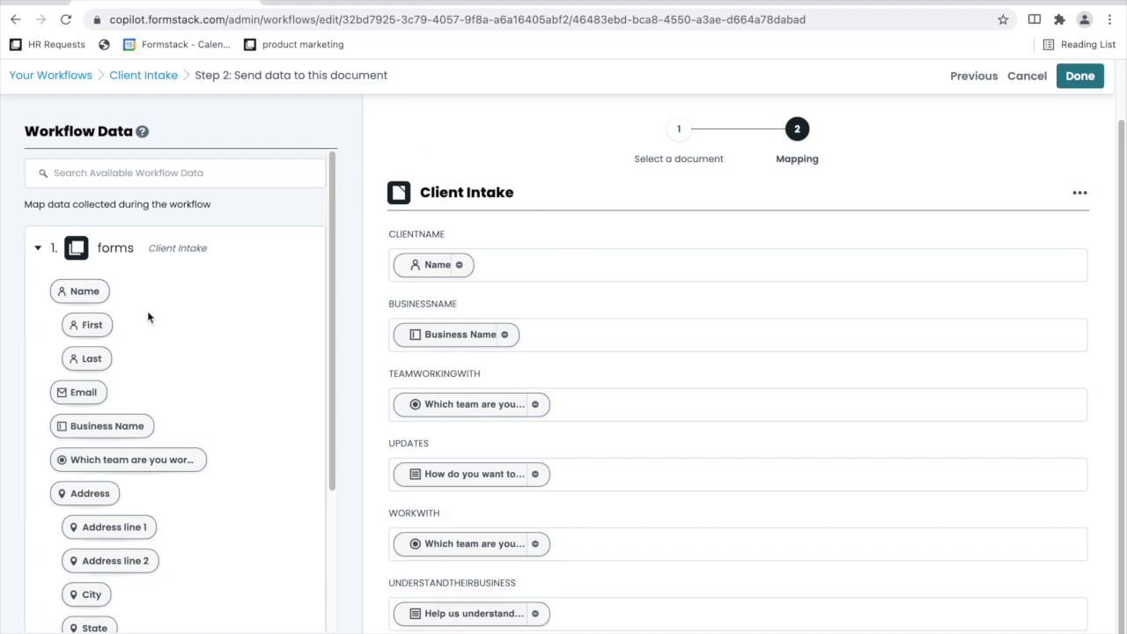
pyautogui.scroll(2, 558, 317)
pyautogui.scroll(-2, 553, 315)
pyautogui.click(1064, 84)
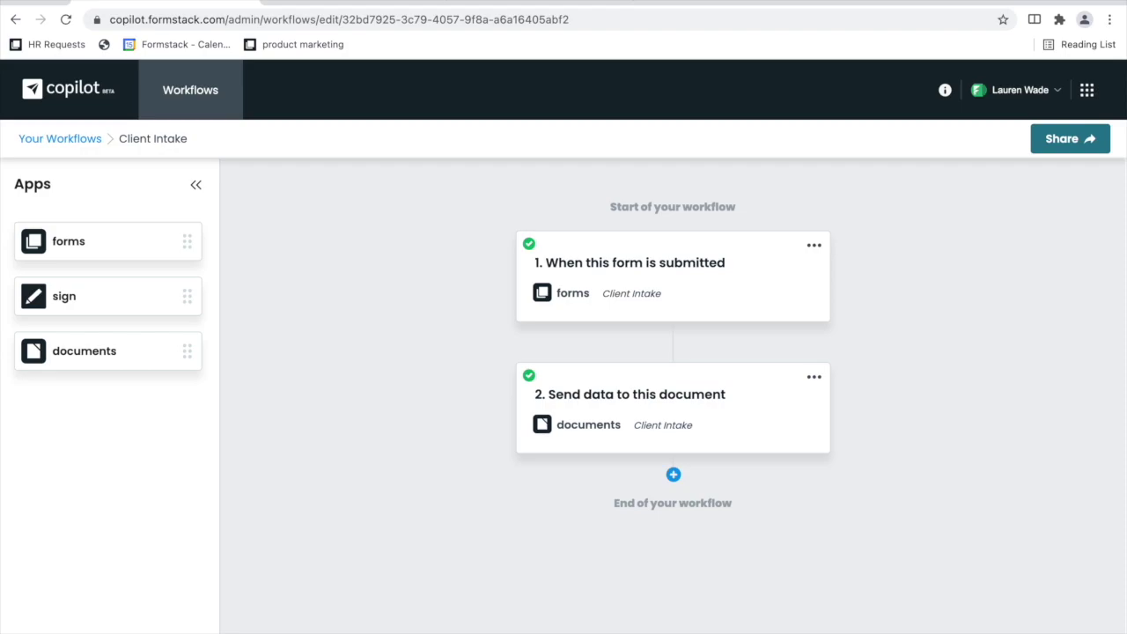
# Step: Switch to Formstack Forms to review the Client Intake form, and to Formstack Documents to review the Client Intake document template
pyautogui.click(333, 3)
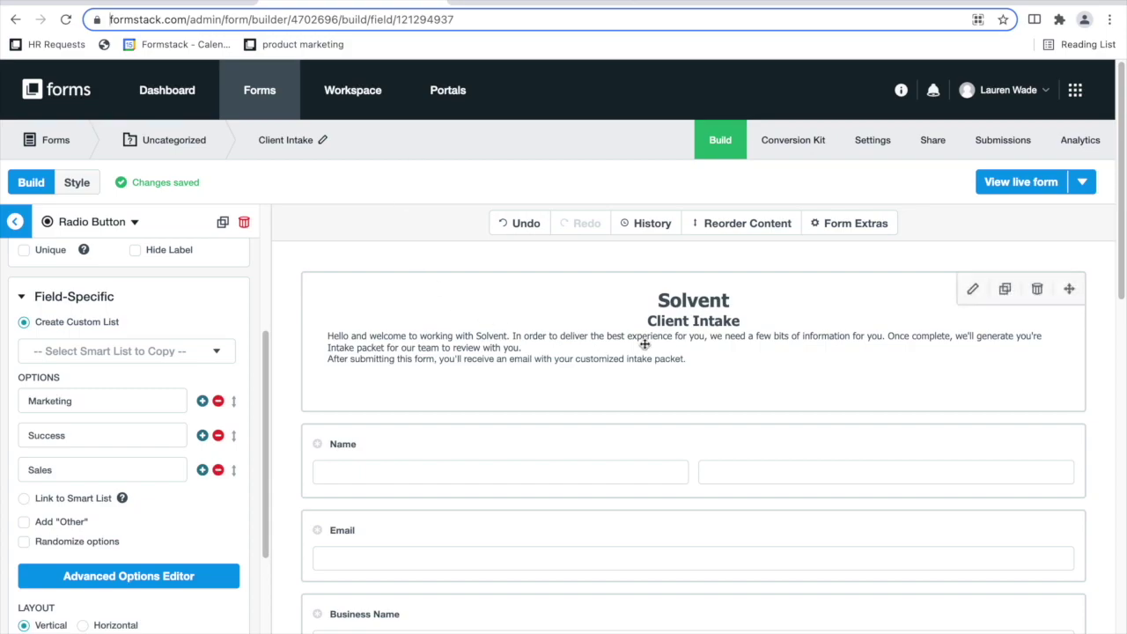
pyautogui.scroll(-3, 455, 302)
pyautogui.scroll(-1, 454, 308)
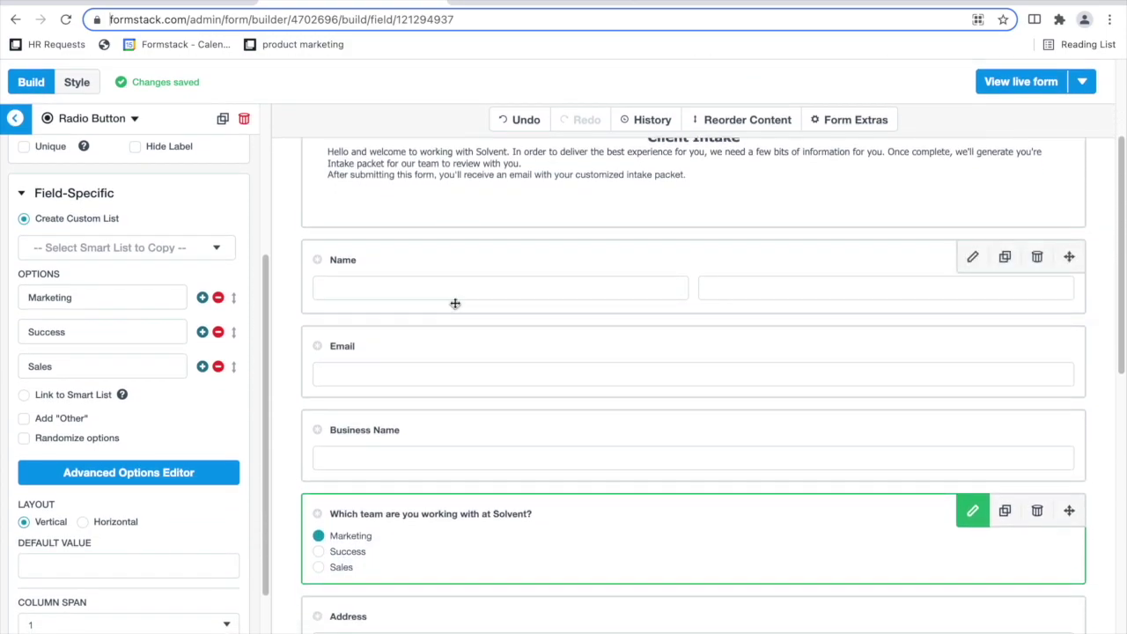
pyautogui.scroll(1, 454, 307)
pyautogui.scroll(3, 455, 307)
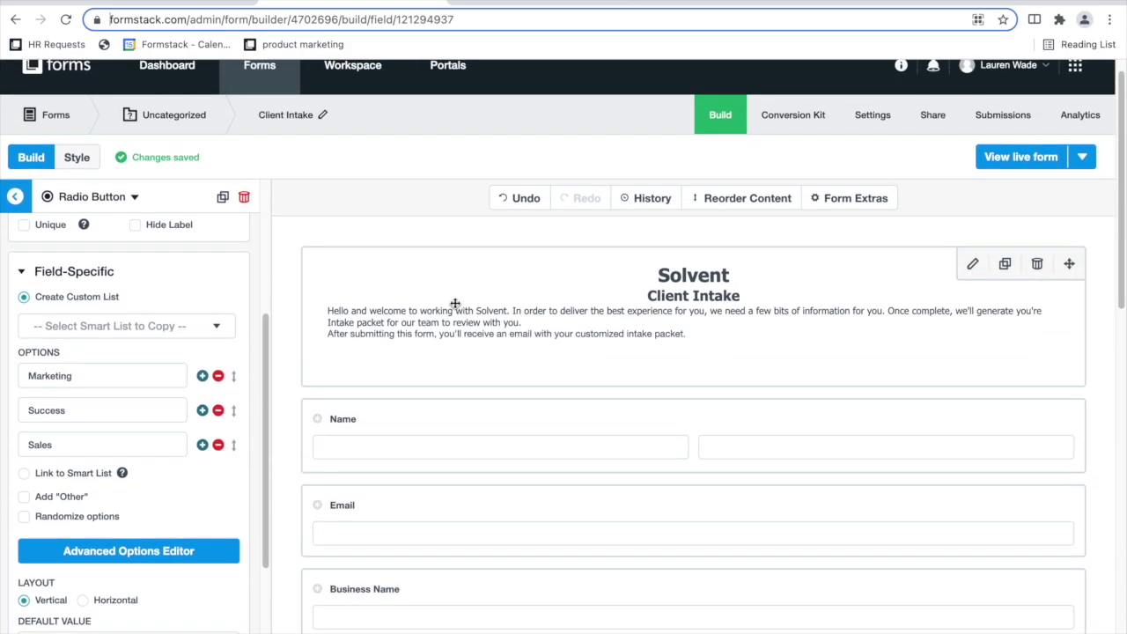
pyautogui.click(73, 165)
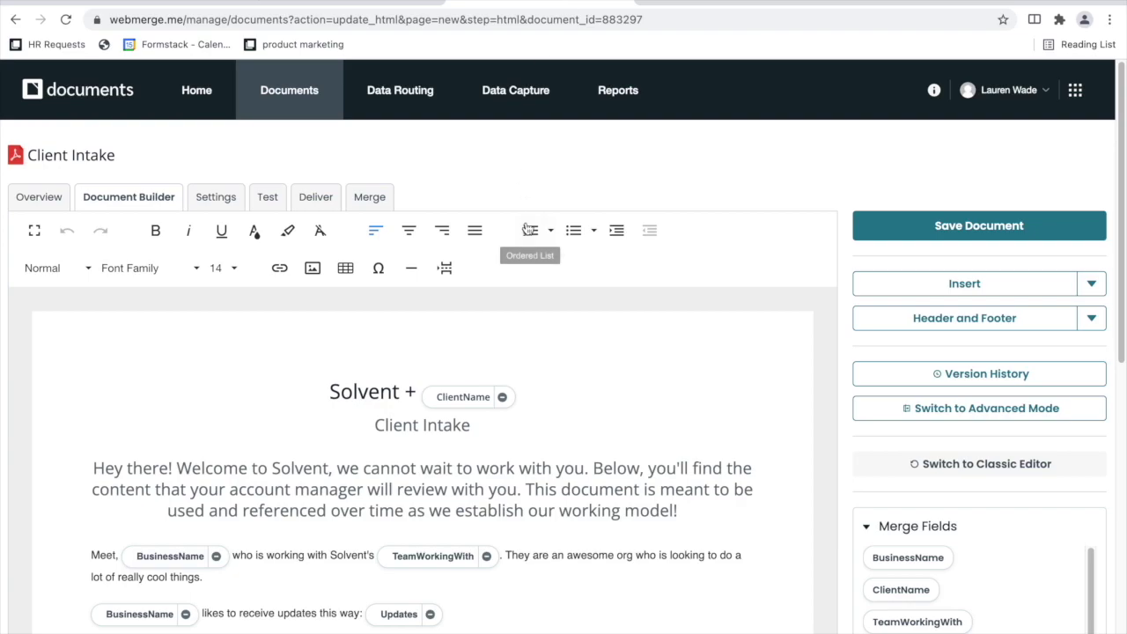
pyautogui.scroll(-2, 838, 238)
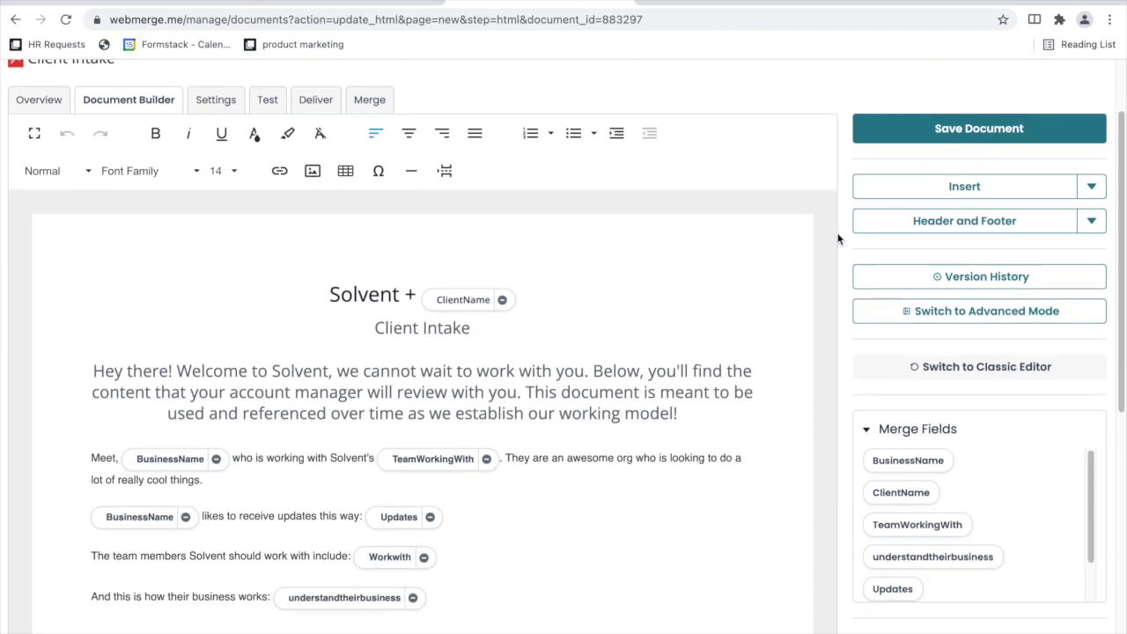
# Step: Try out the BusinessName and ClientName merge fields beside the Client Intake subtitle, removing each one again
pyautogui.moveTo(921, 458); pyautogui.dragTo(538, 321)
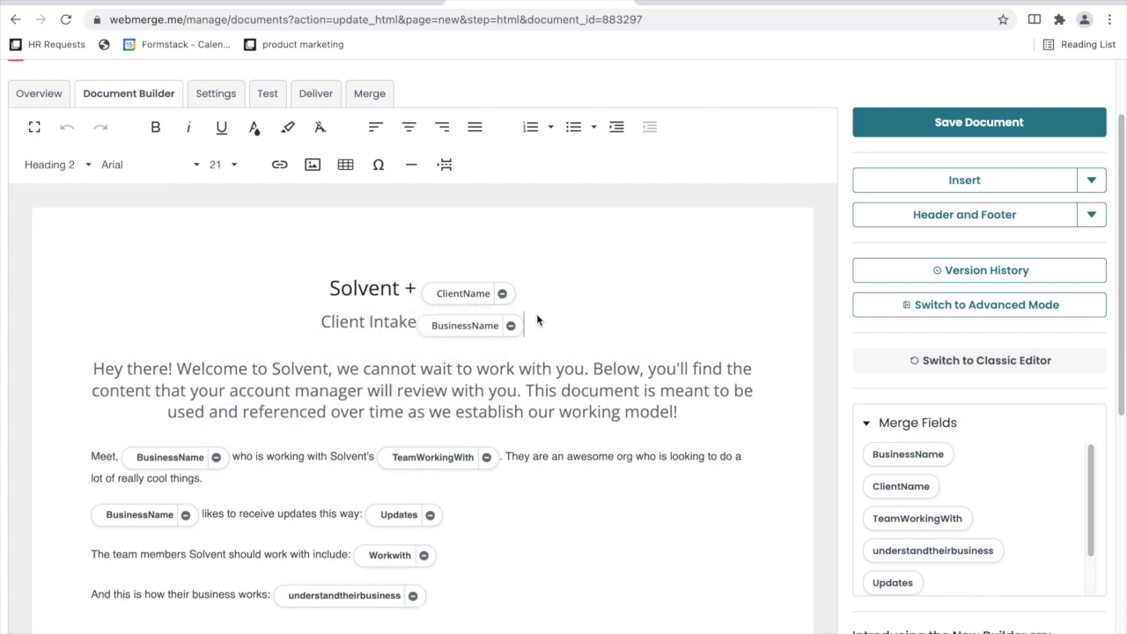
pyautogui.click(510, 326)
pyautogui.moveTo(900, 487); pyautogui.dragTo(532, 333)
pyautogui.click(505, 325)
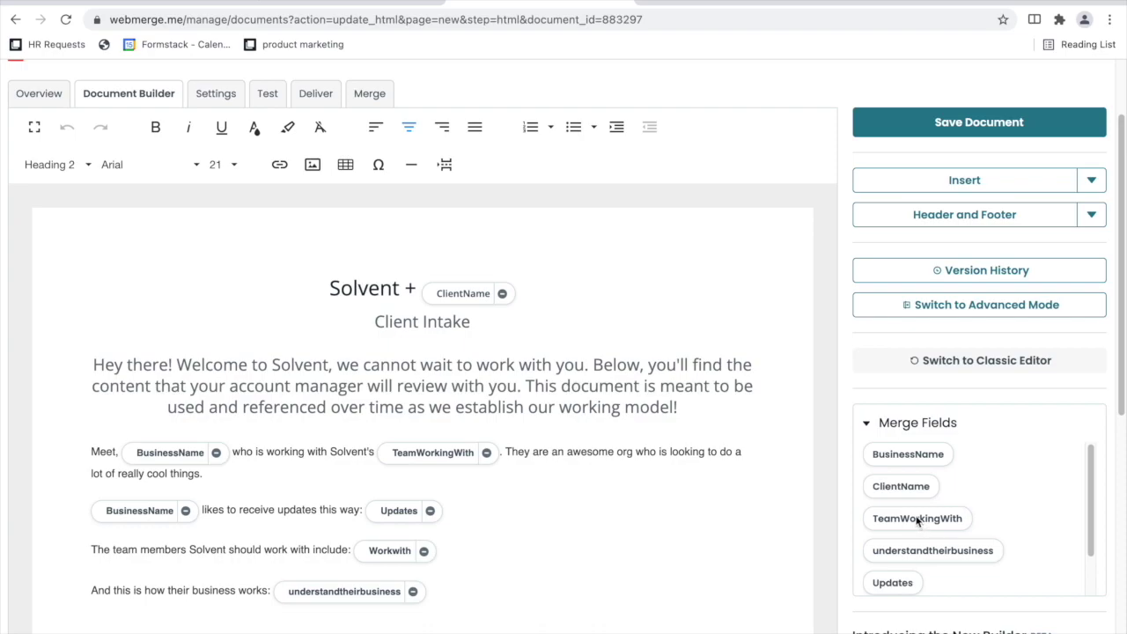
# Step: Try out the TeamWorkingWith and Updates merge fields below the "Meet" paragraph, leaving neither in the document
pyautogui.moveTo(917, 521); pyautogui.dragTo(374, 484)
pyautogui.click(315, 477)
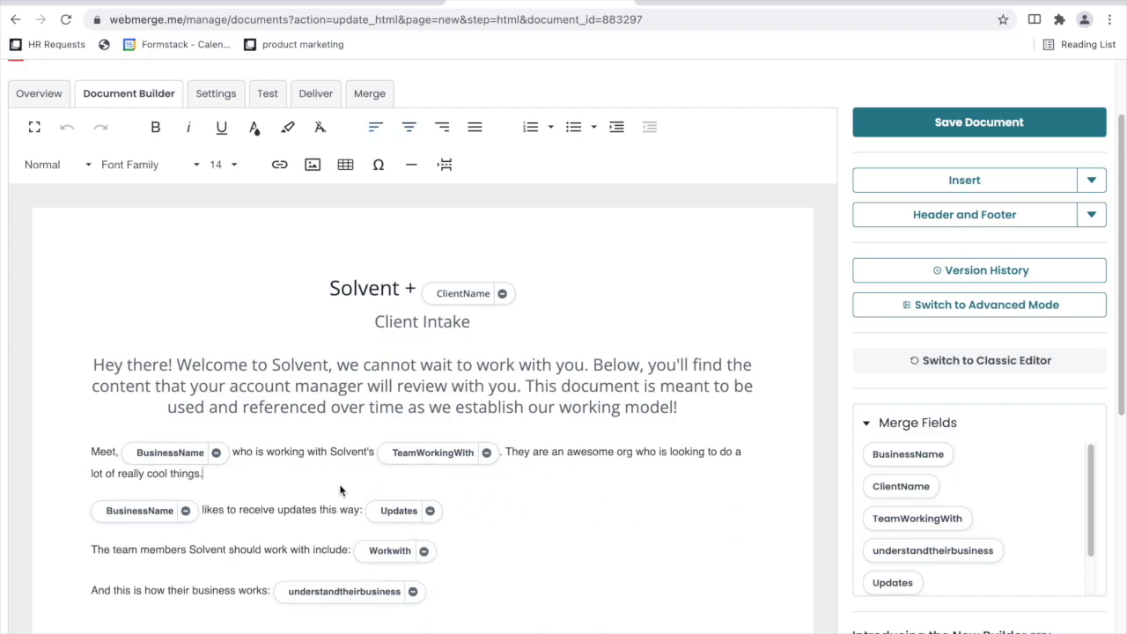
pyautogui.moveTo(902, 588); pyautogui.dragTo(324, 489)
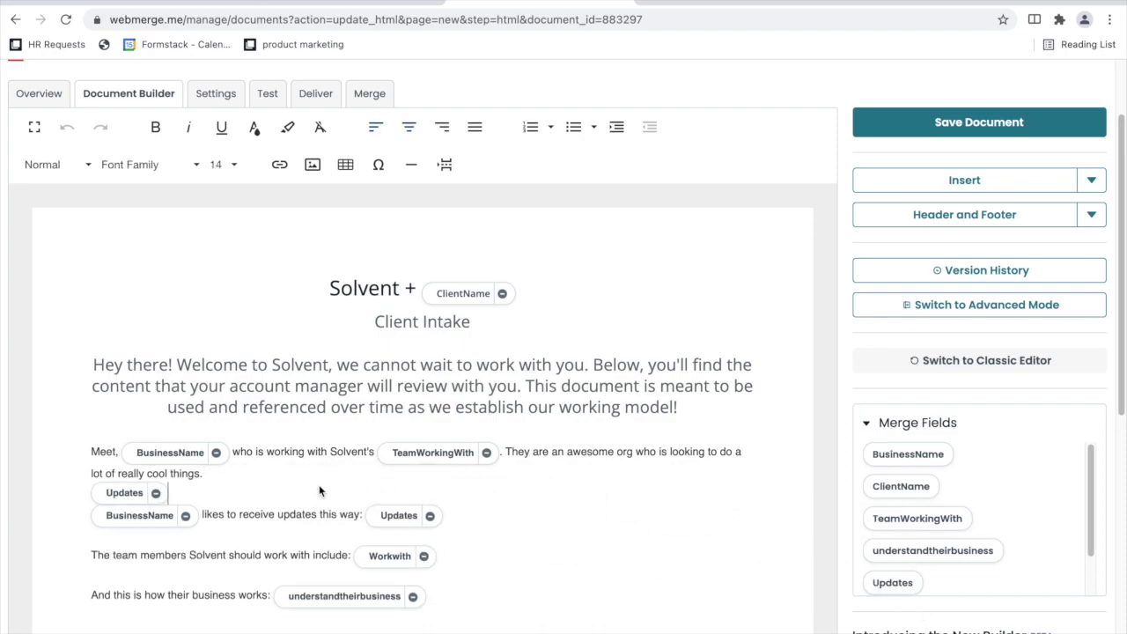
pyautogui.click(161, 498)
pyautogui.scroll(-1, 235, 490)
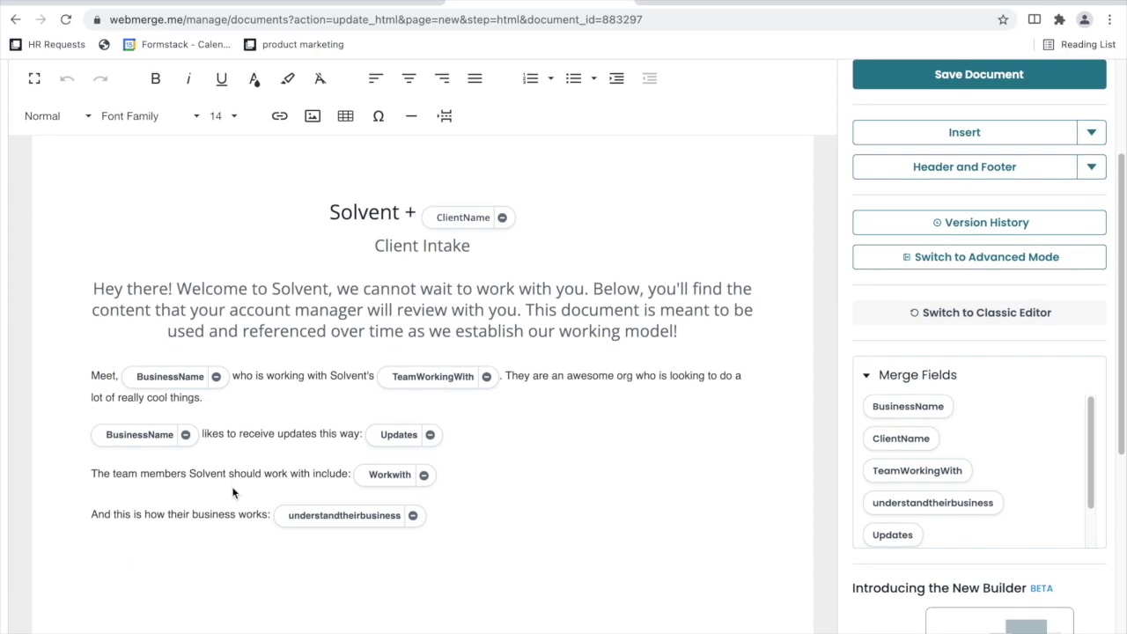
# Step: Insert a new merge field named Testing below the "Meet" paragraph and remove it again
pyautogui.scroll(1, 232, 493)
pyautogui.click(1012, 177)
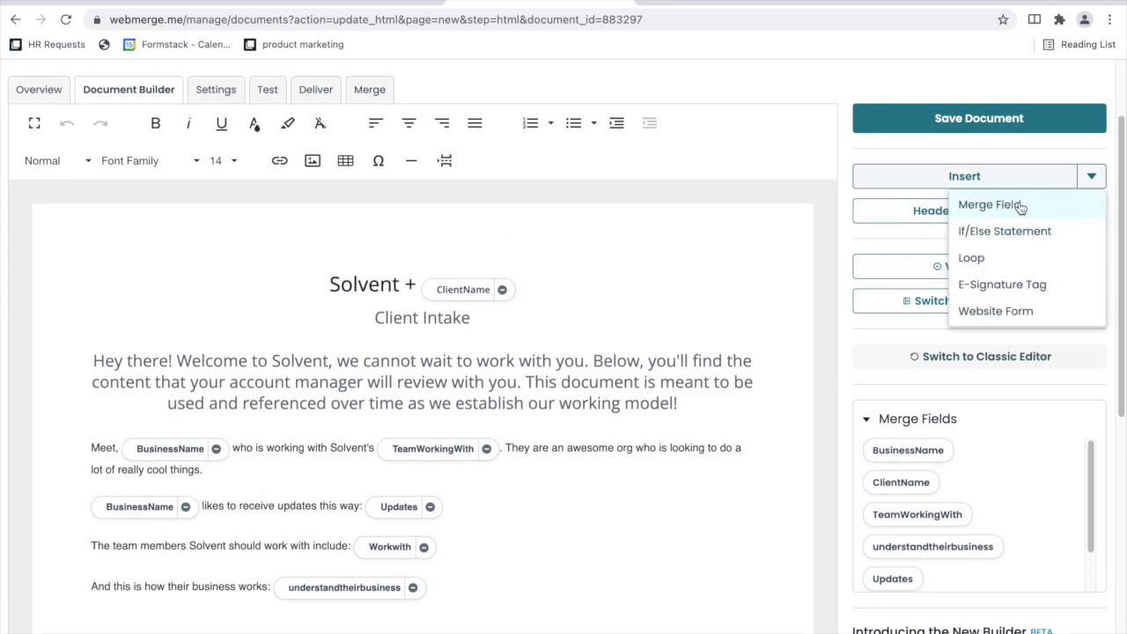
pyautogui.click(1019, 206)
pyautogui.click(463, 385)
pyautogui.write('T')
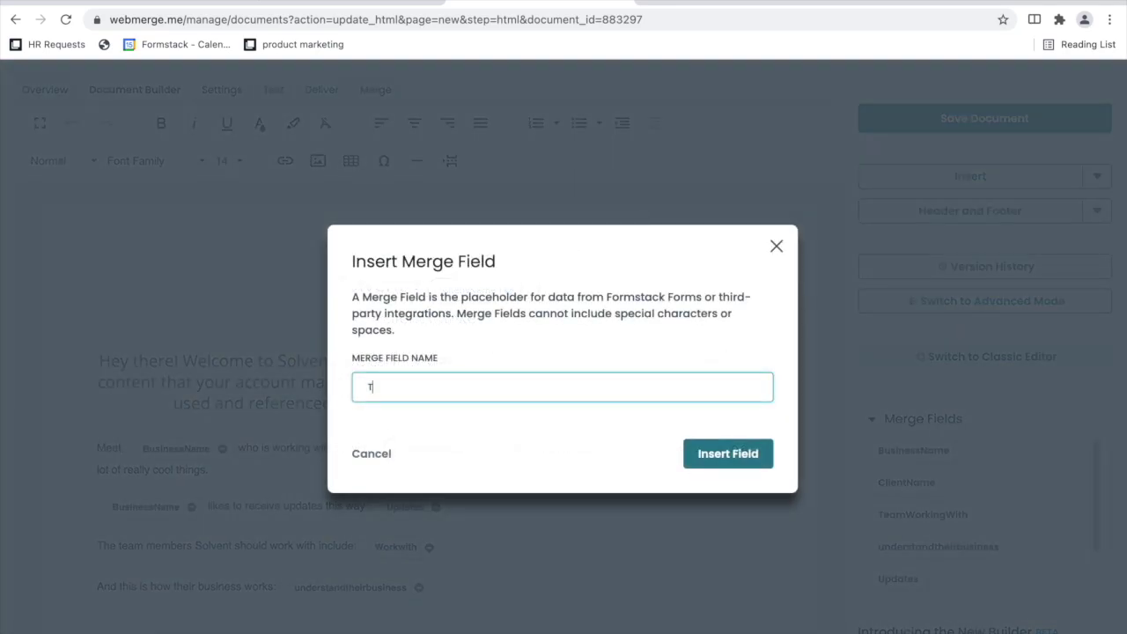
pyautogui.write('esting')
pyautogui.click(744, 453)
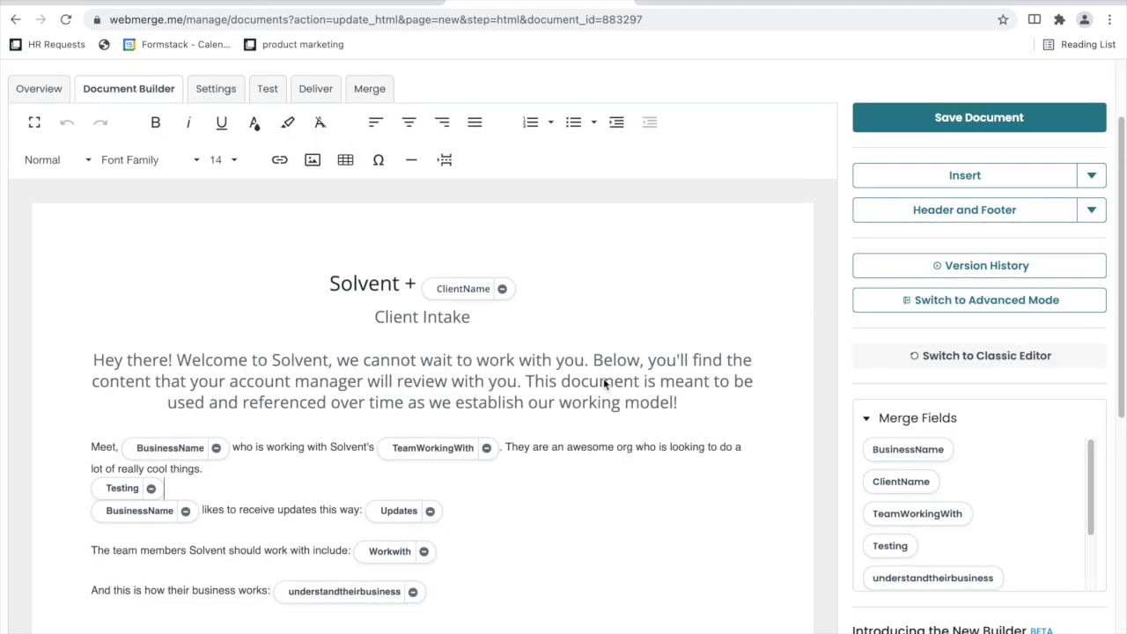
pyautogui.click(151, 489)
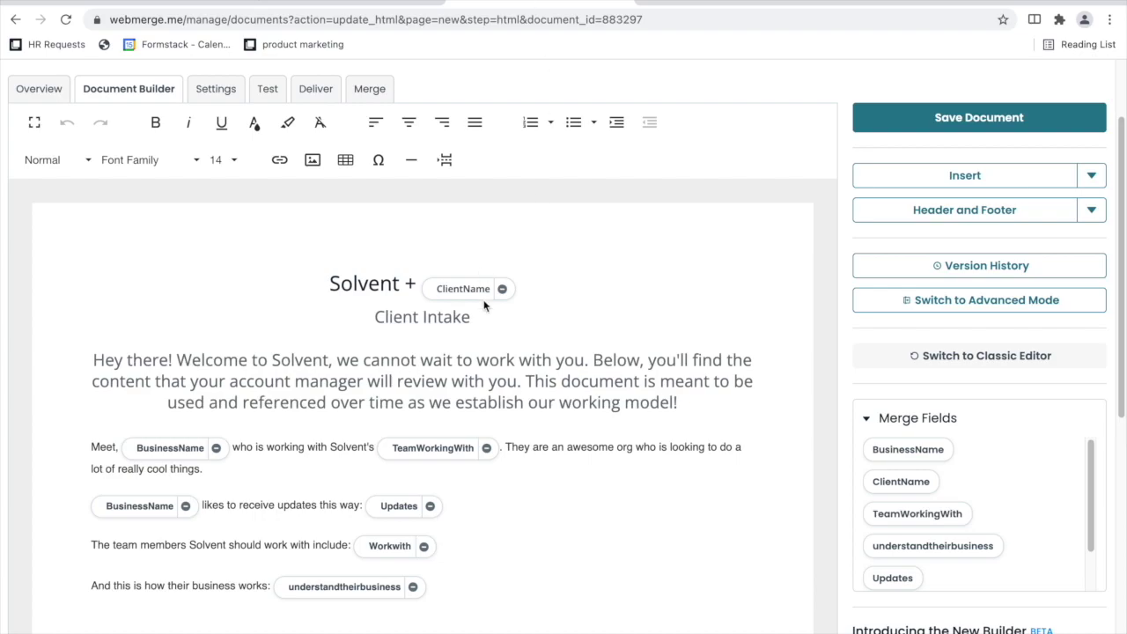
# Step: Open the document's email delivery for editing and review its recipient, sender, subject and message settings
pyautogui.scroll(-2, 483, 304)
pyautogui.scroll(3, 502, 297)
pyautogui.click(318, 168)
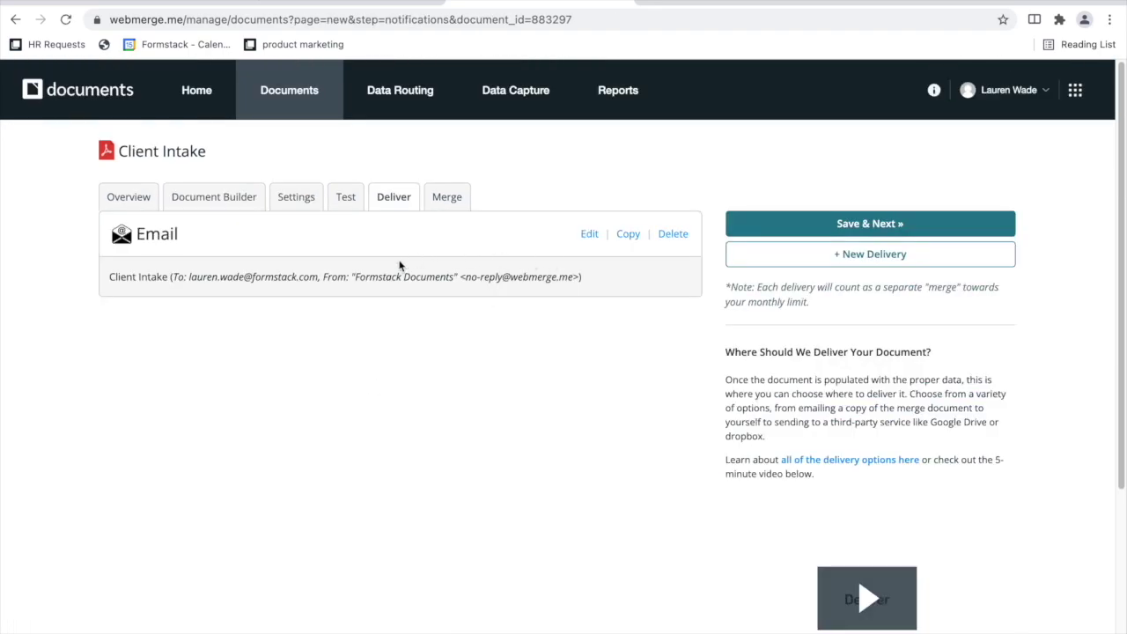
pyautogui.click(588, 234)
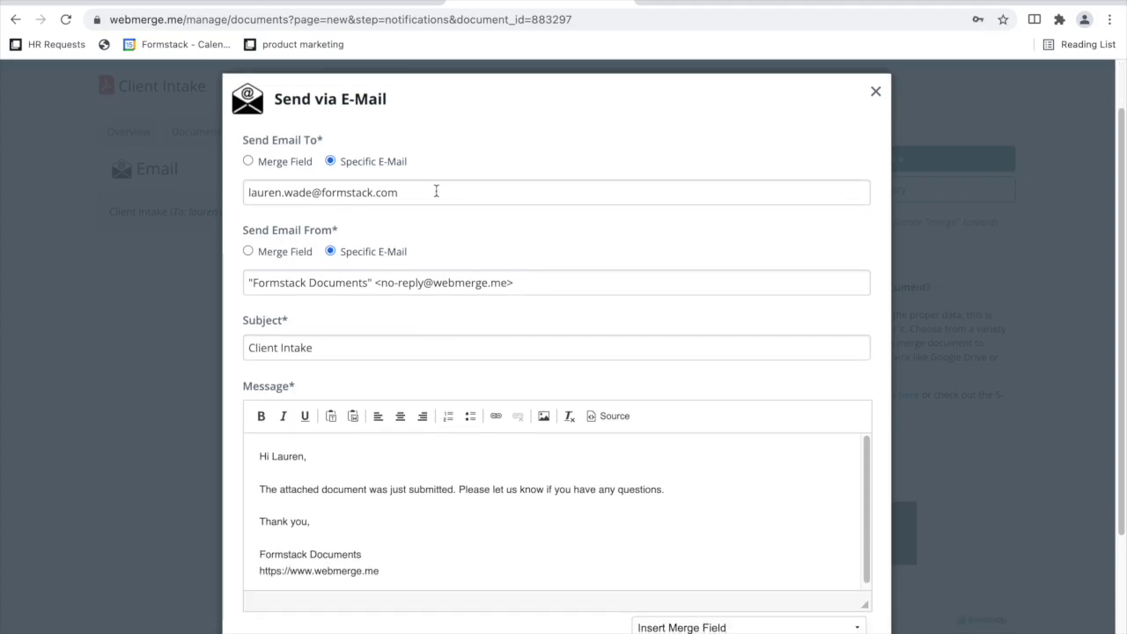
pyautogui.scroll(2, 429, 193)
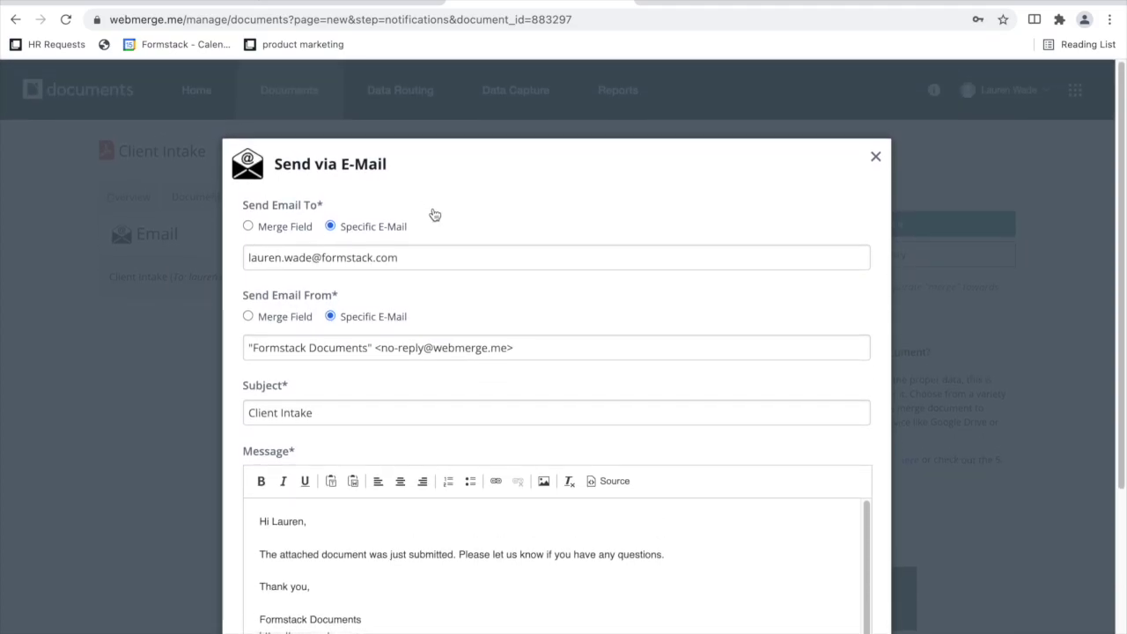
pyautogui.scroll(-2, 434, 214)
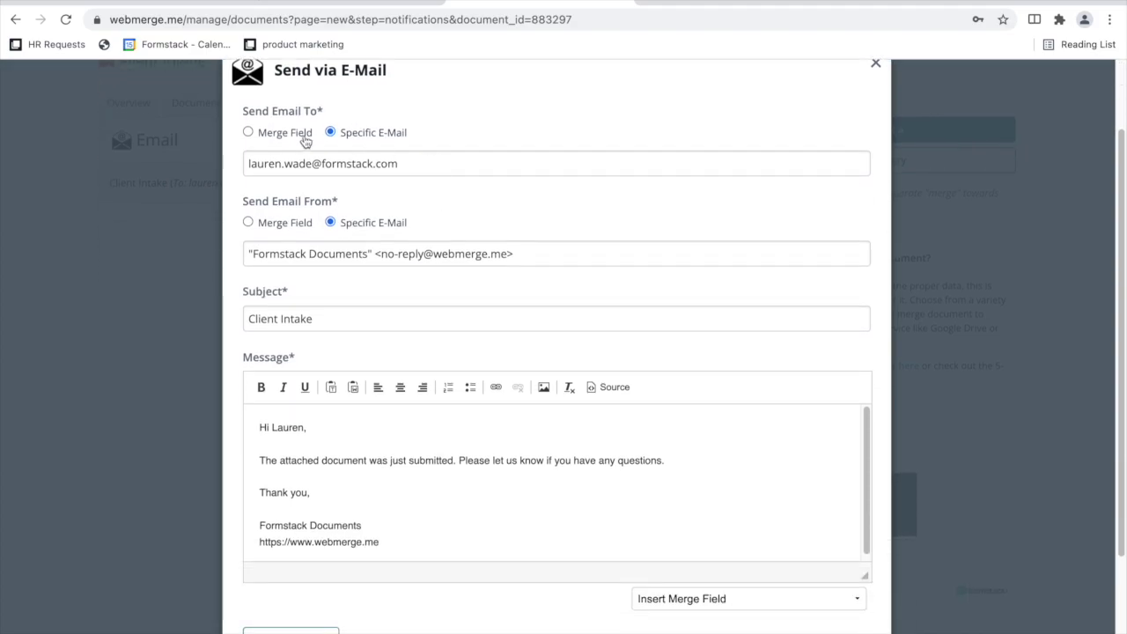
# Step: Try a merge field as the email recipient, look through the available fields, and return to Specific E-Mail
pyautogui.click(295, 134)
pyautogui.click(299, 162)
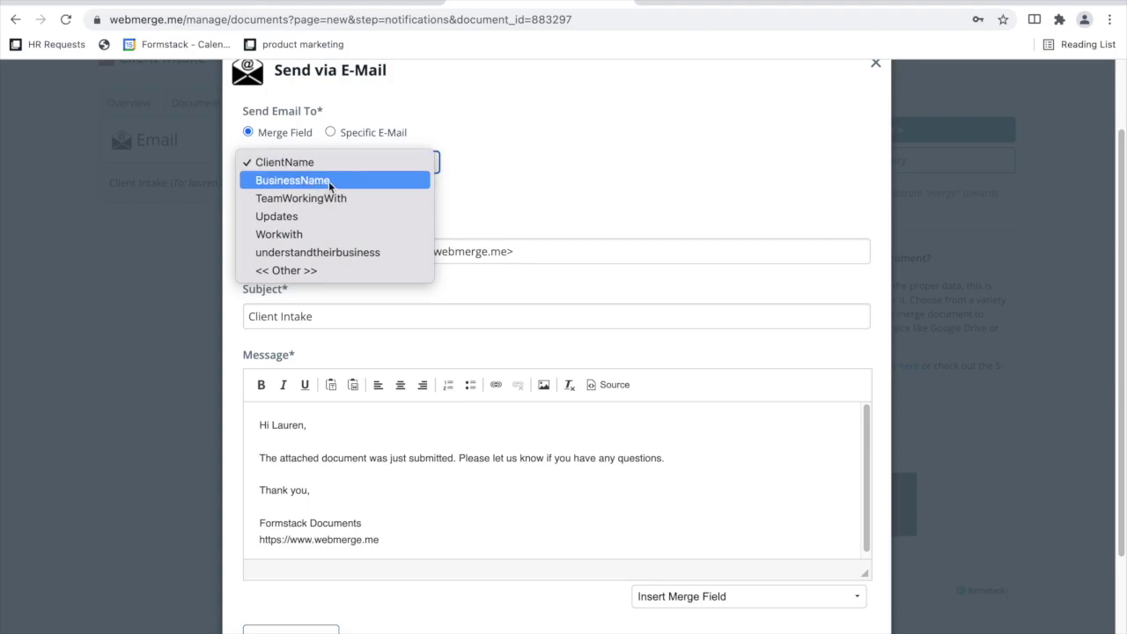
pyautogui.click(403, 140)
pyautogui.click(404, 139)
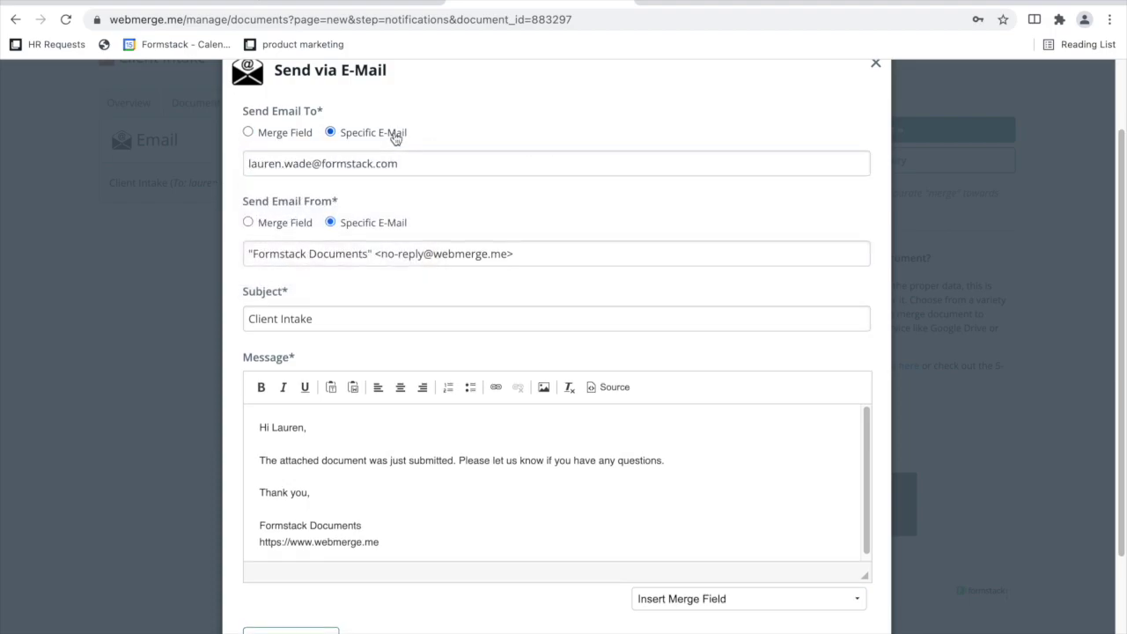
# Step: Save the email delivery and advance the document setup to the Merge stage
pyautogui.scroll(2, 858, 79)
pyautogui.scroll(-5, 883, 162)
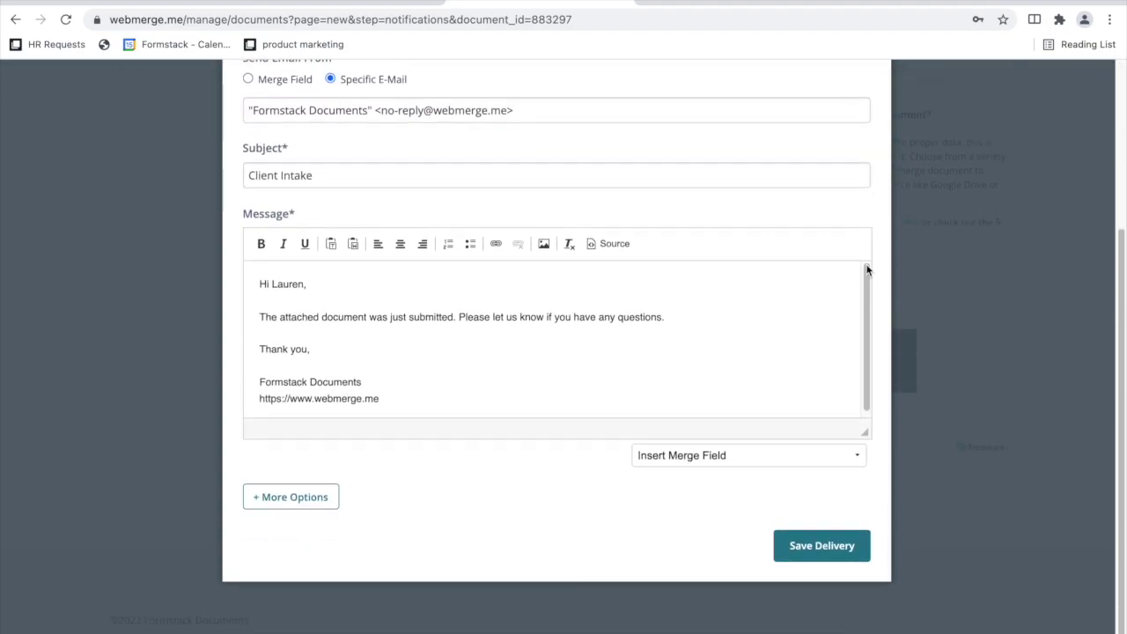
pyautogui.click(822, 548)
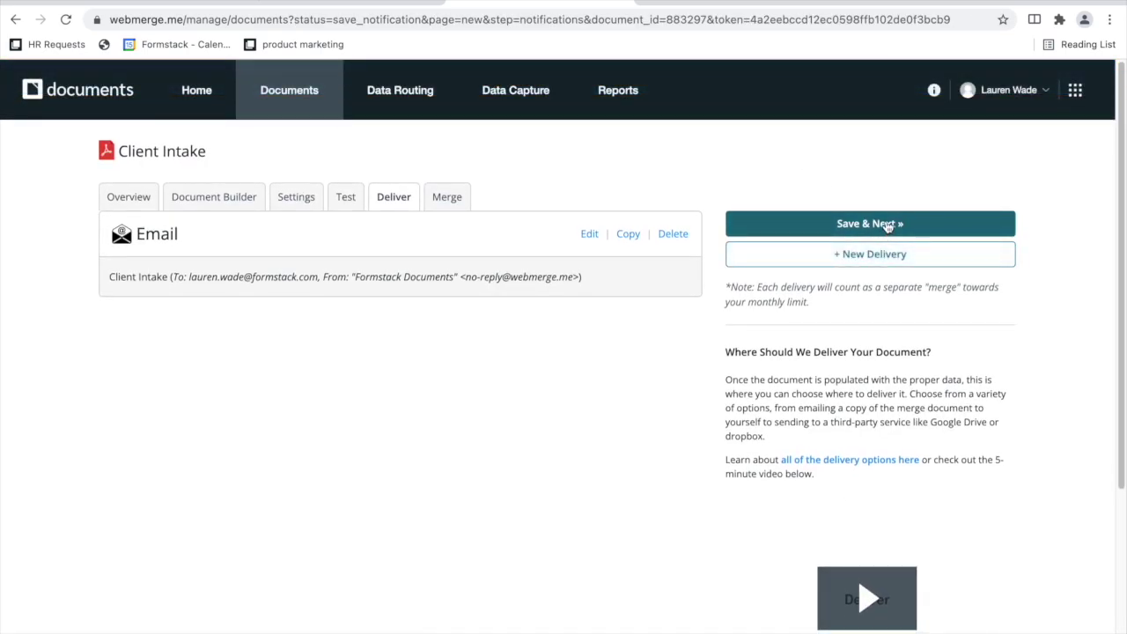
pyautogui.click(886, 226)
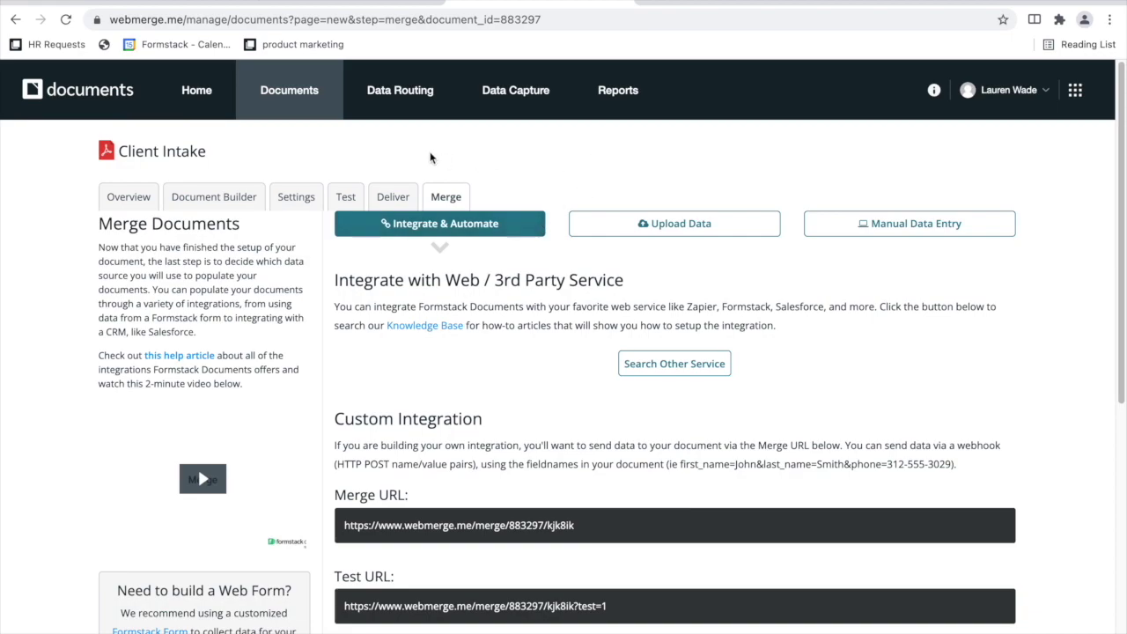
# Step: Switch to Formstack Copilot, return to the workflow list, and create a new workflow named Client Intake
pyautogui.click(307, 93)
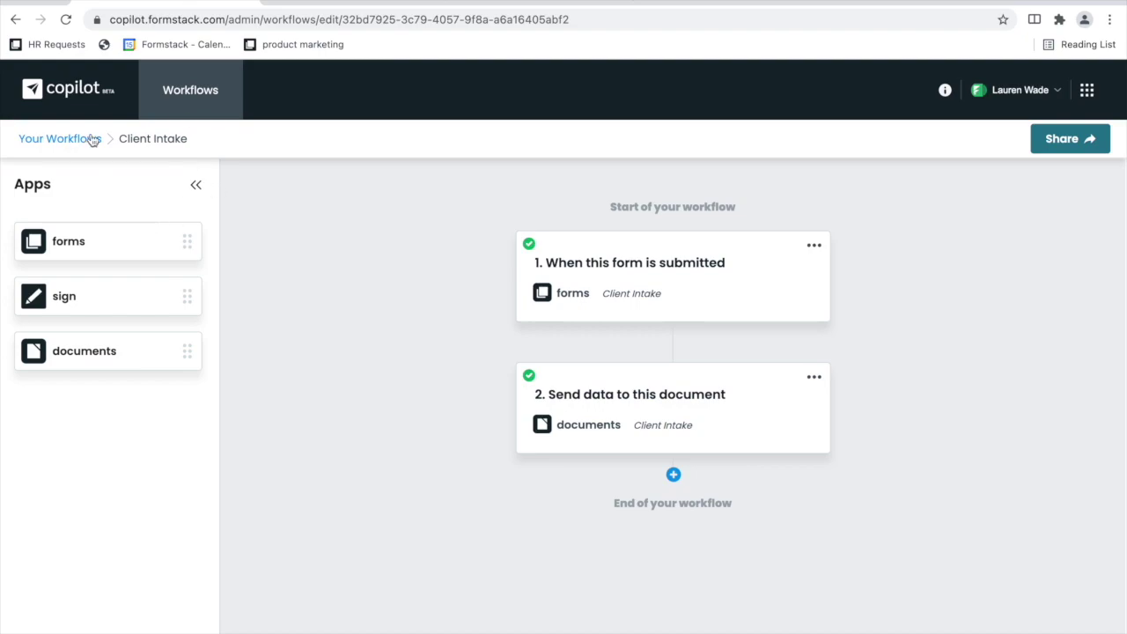
pyautogui.click(88, 140)
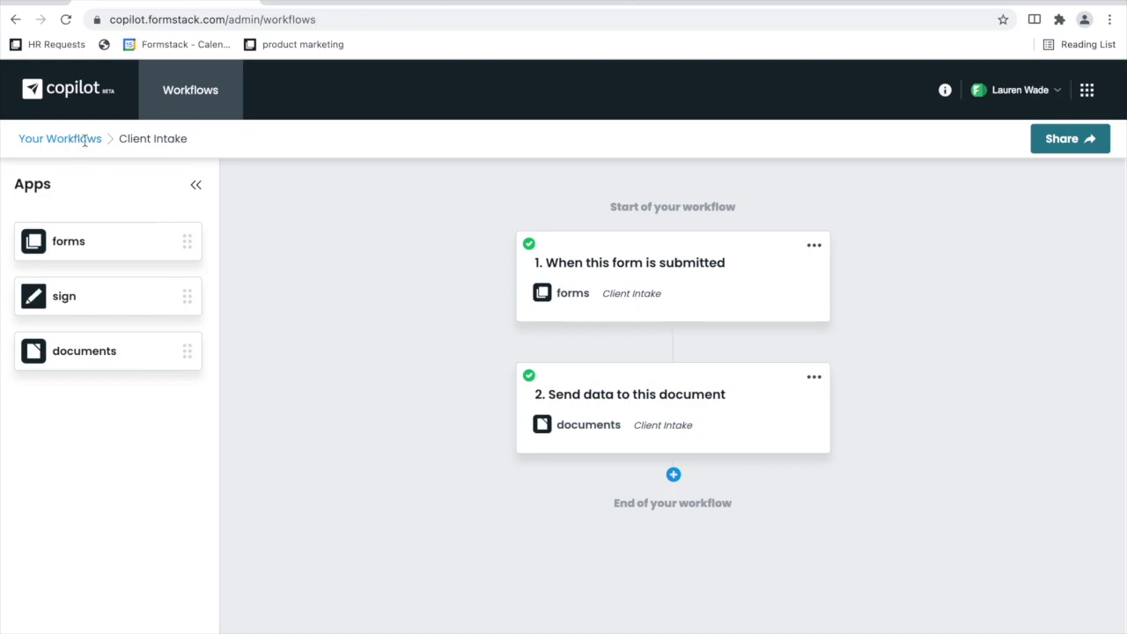
pyautogui.click(1056, 184)
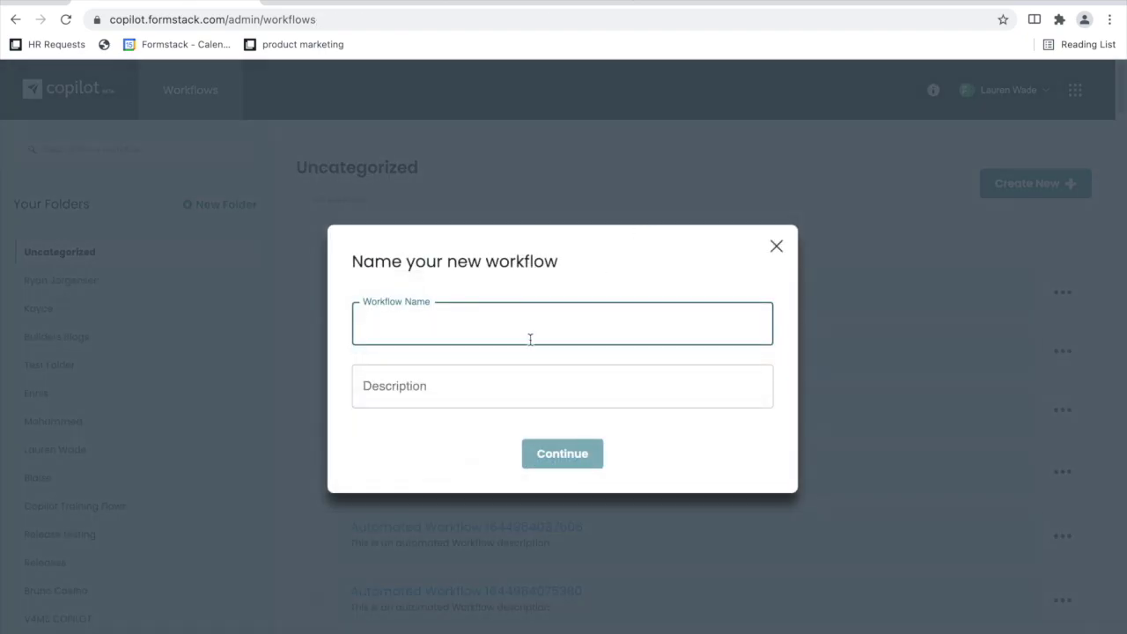
pyautogui.write('Client INtak')
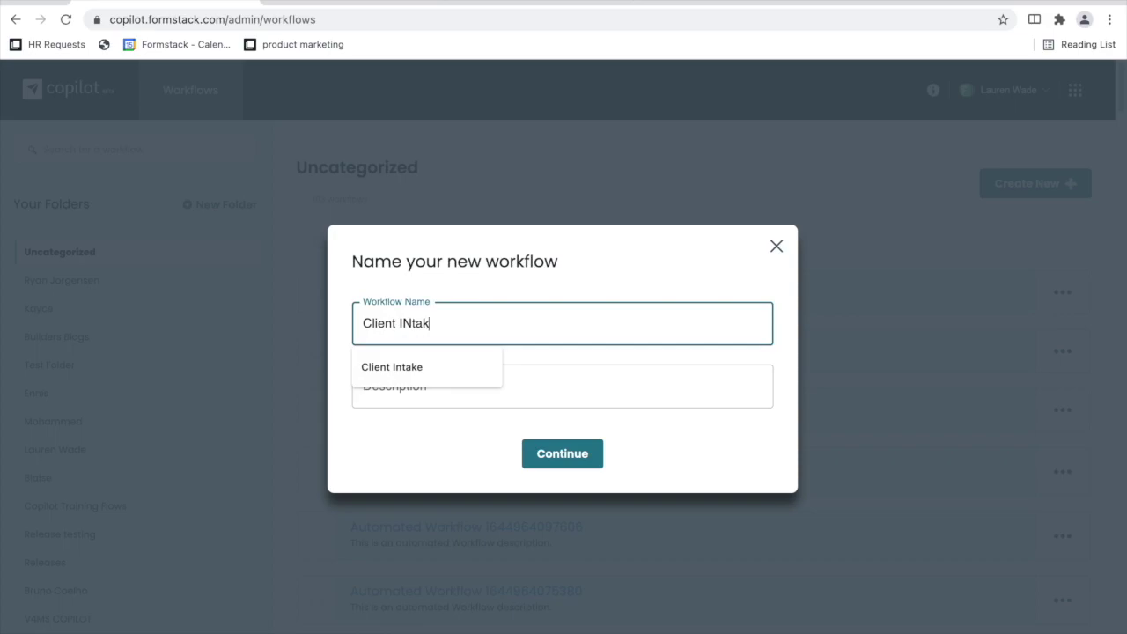
pyautogui.press('BackSpace')
pyautogui.press('BackSpace')
pyautogui.press('BackSpace')
pyautogui.press('BackSpace')
pyautogui.write('ntake')
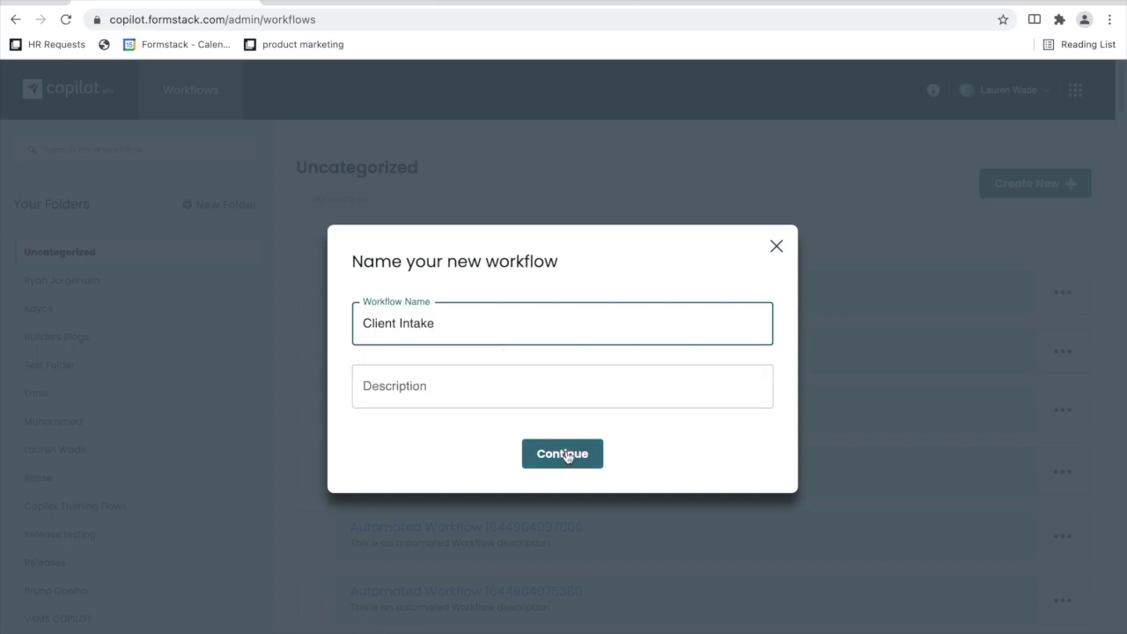
pyautogui.click(568, 454)
# Step: Add a Forms step at the start of the workflow and set it to the Client Intake form
pyautogui.moveTo(96, 242); pyautogui.dragTo(631, 344)
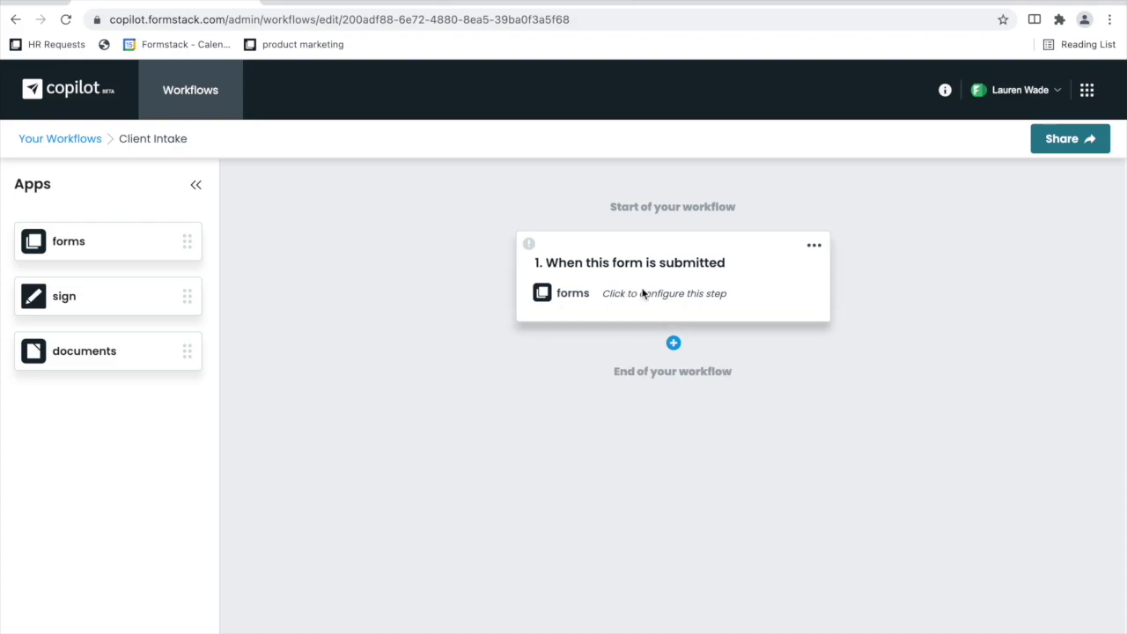
pyautogui.click(643, 293)
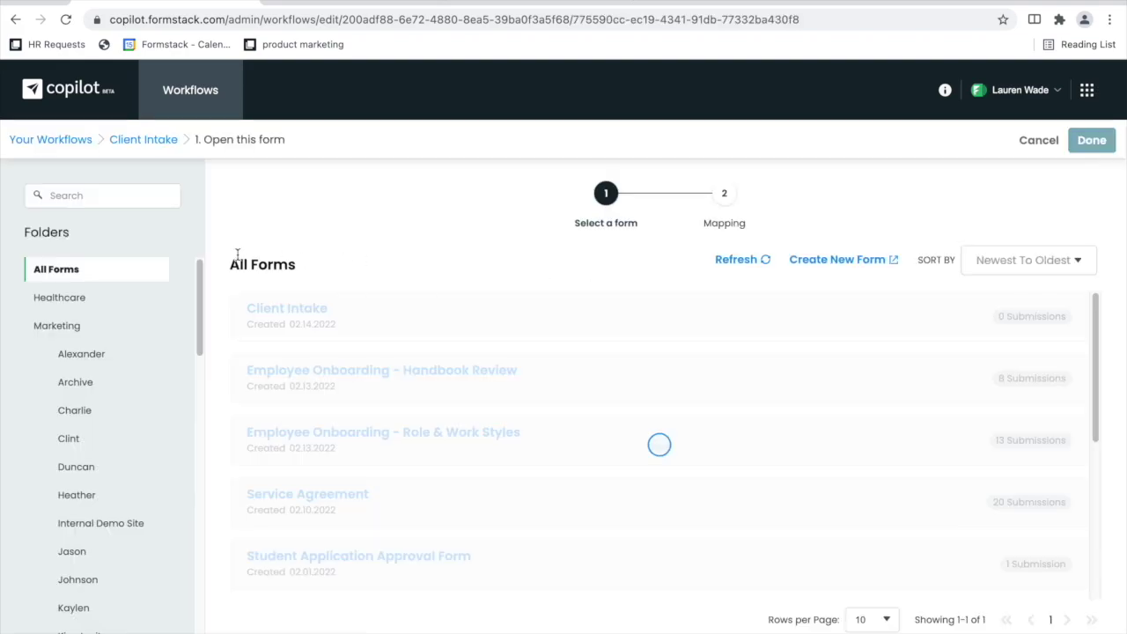
pyautogui.click(120, 194)
pyautogui.write('Client Intake')
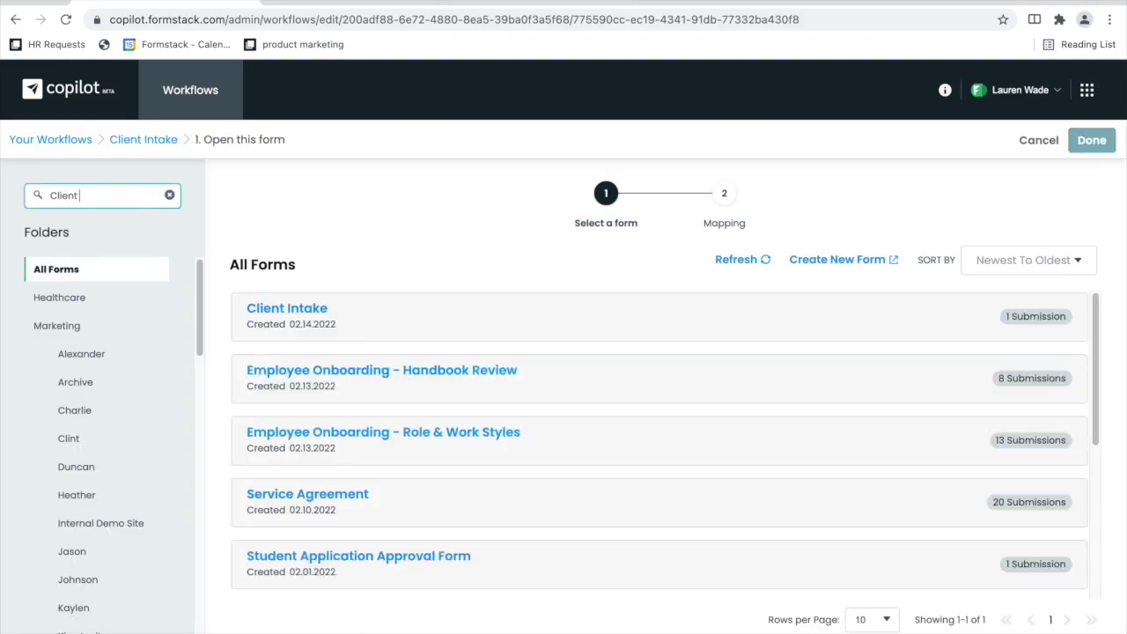
pyautogui.click(399, 319)
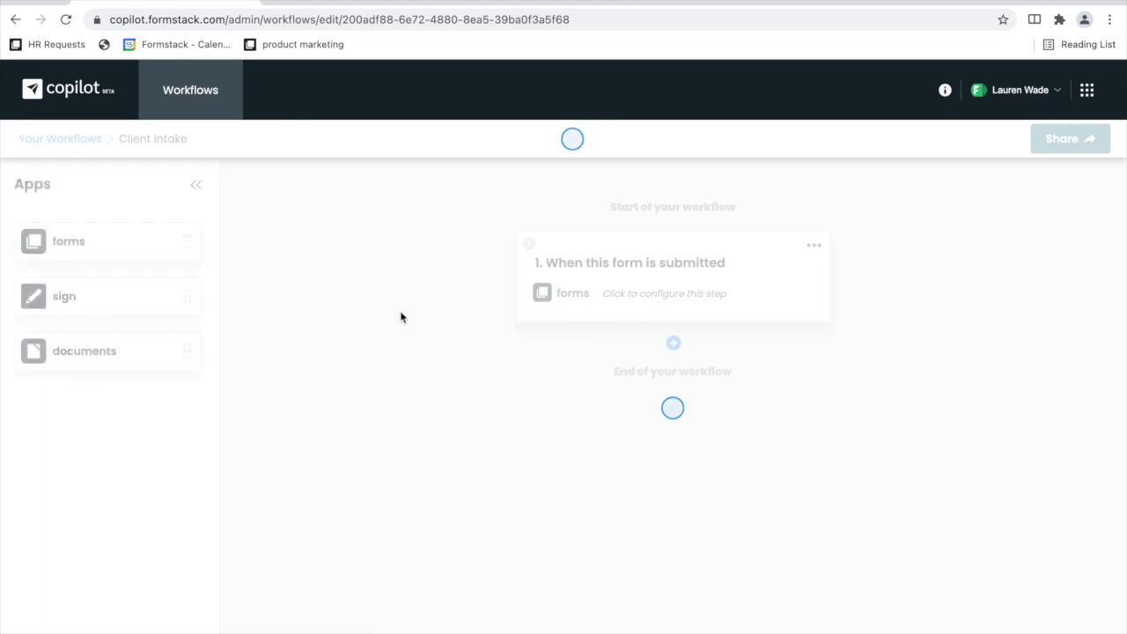
# Step: Add a Formstack Documents step after the form and search for the Client Intake document to use in it
pyautogui.click(673, 344)
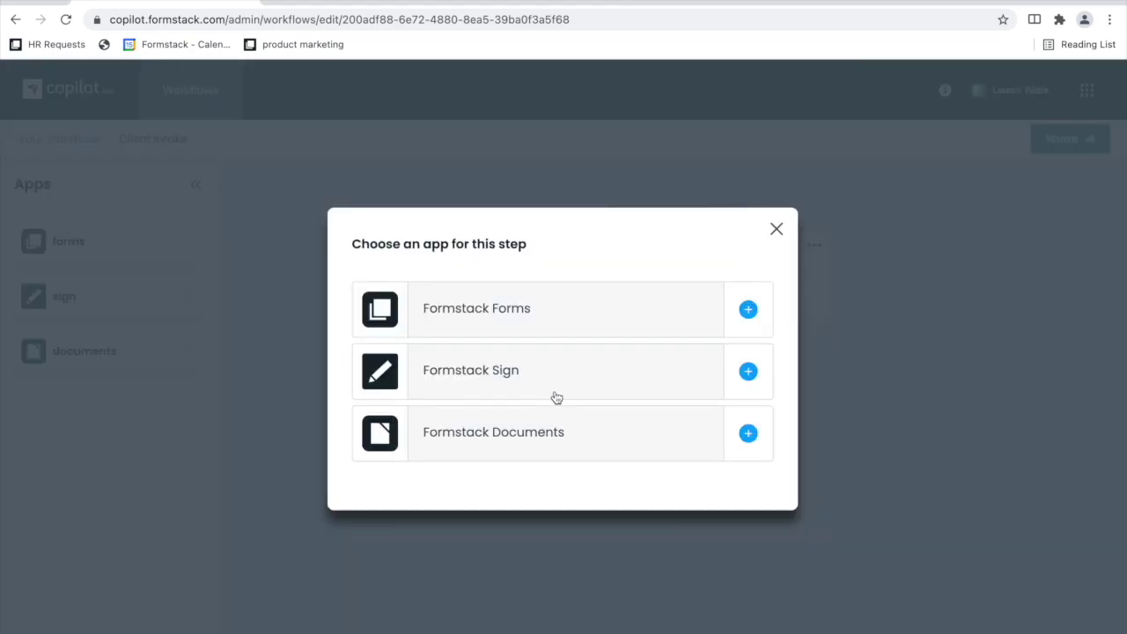
pyautogui.click(563, 432)
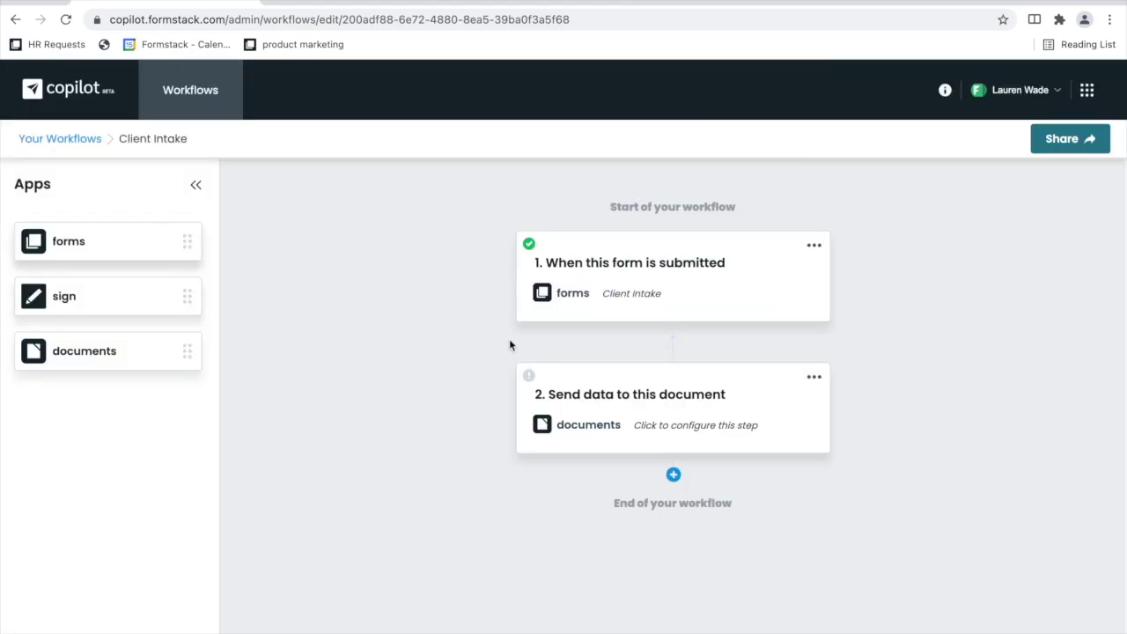
pyautogui.click(632, 429)
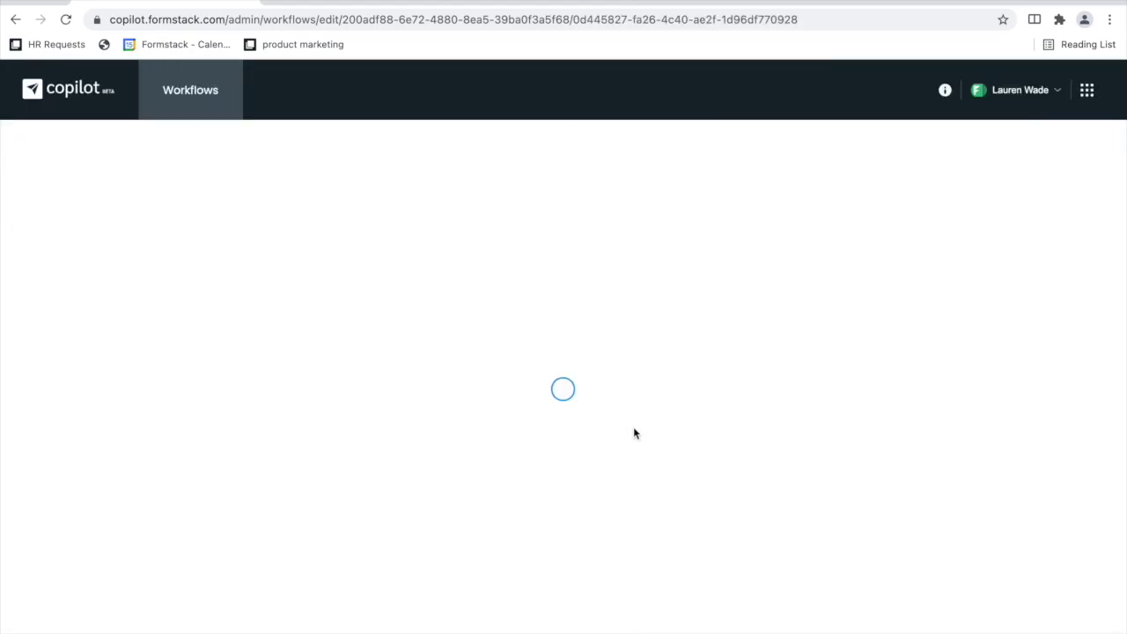
pyautogui.click(91, 194)
pyautogui.write('Clie')
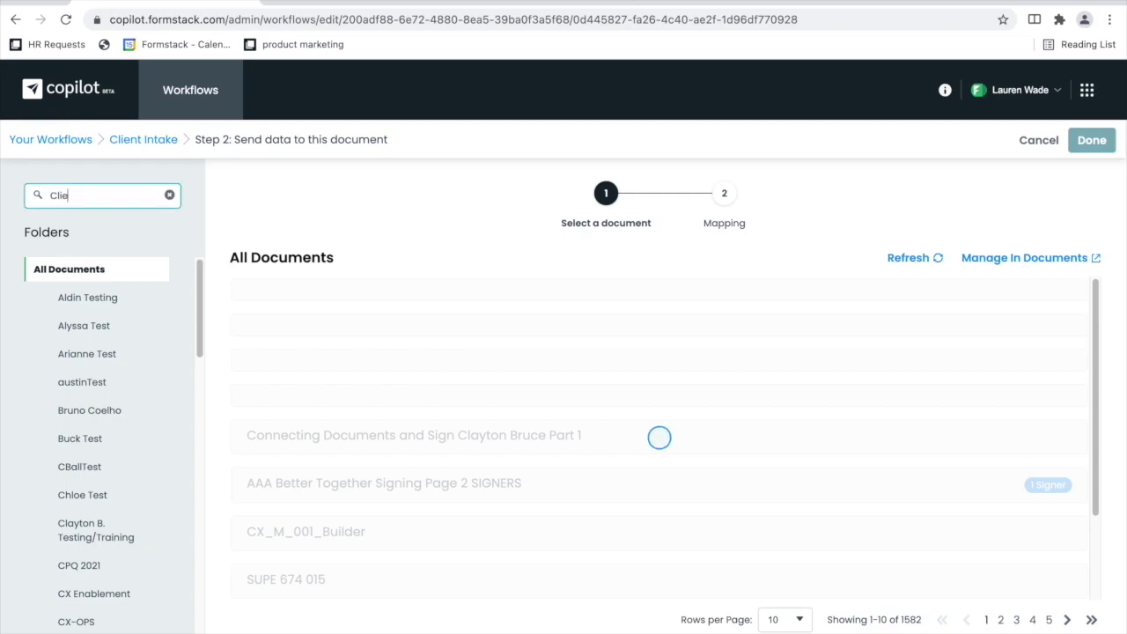
pyautogui.write('nt Intake')
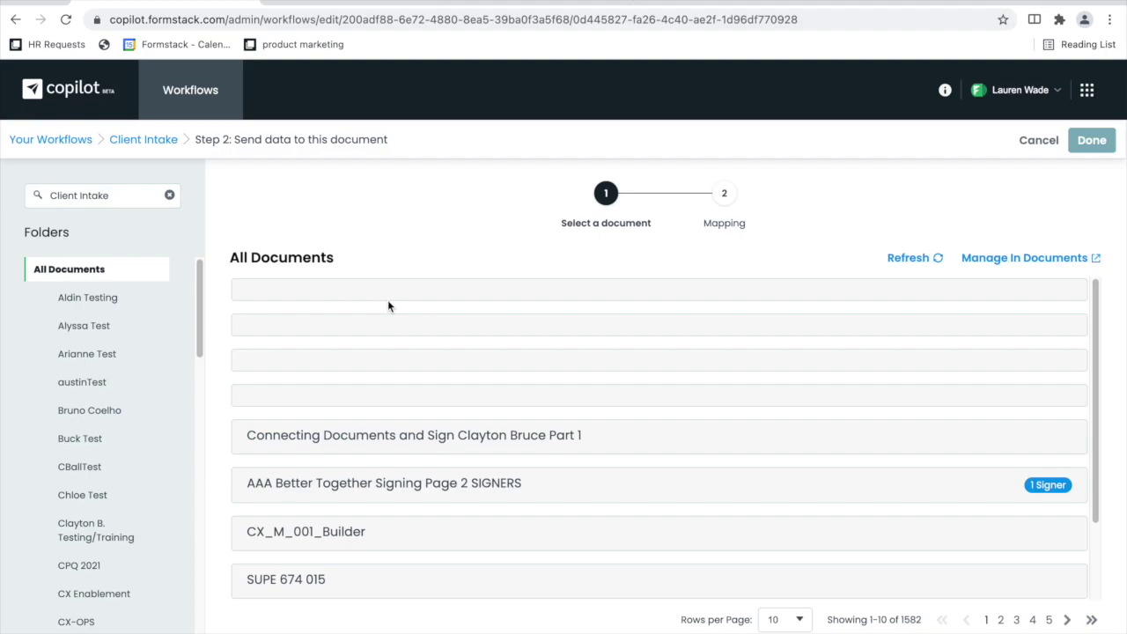
pyautogui.tripleClick(121, 195)
pyautogui.write('C')
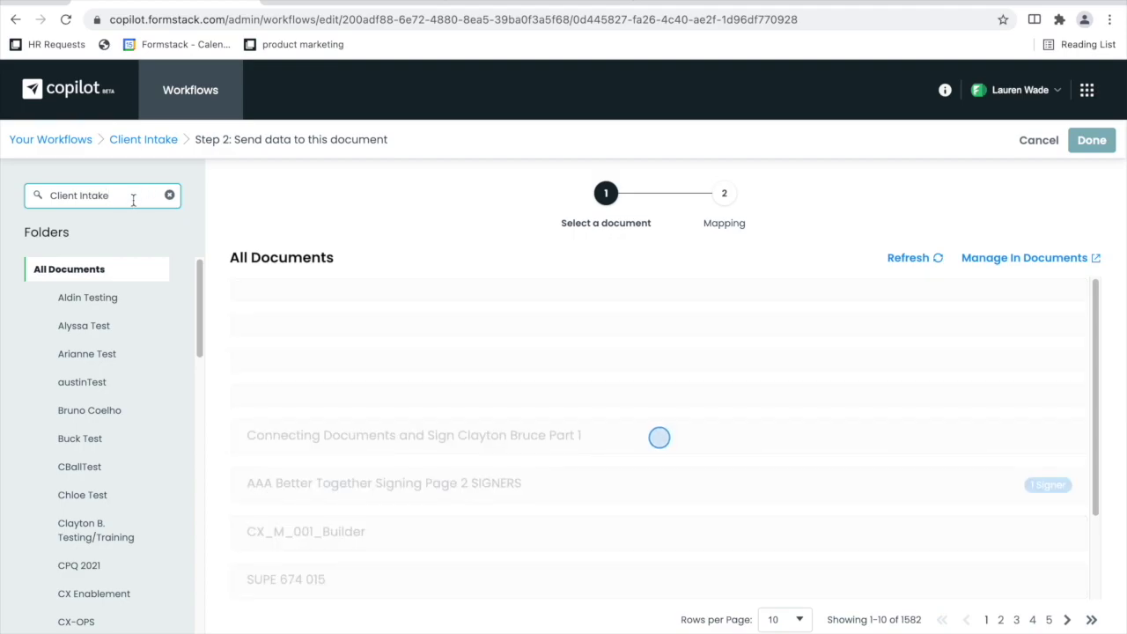
pyautogui.click(410, 318)
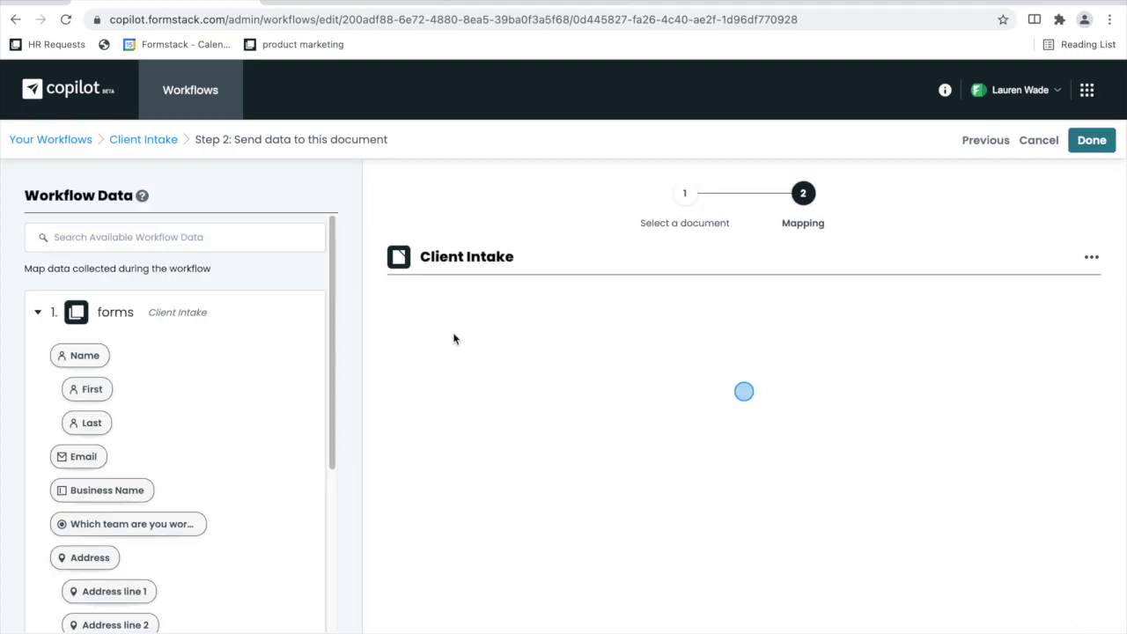
# Step: Map Name to CLIENTNAME, Business Name to BUSINESSNAME, and "Which team are you working with at Solvent?" to TEAMWORKINGWITH
pyautogui.scroll(-1, 65, 298)
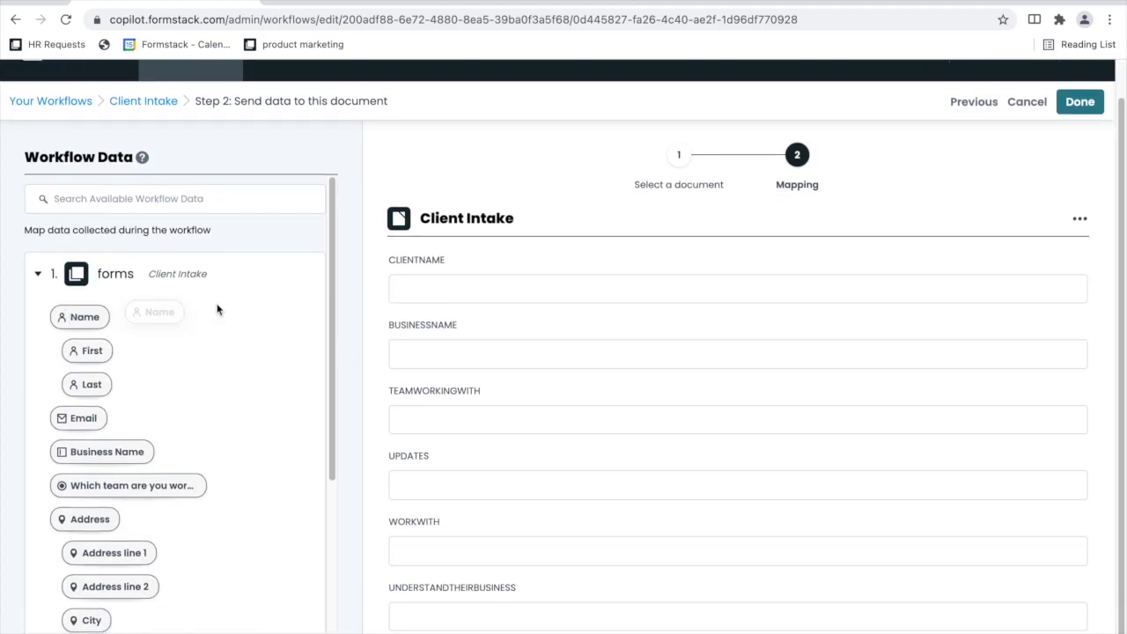
pyautogui.moveTo(122, 309); pyautogui.dragTo(443, 298)
pyautogui.moveTo(101, 452); pyautogui.dragTo(431, 361)
pyautogui.scroll(-1, 184, 390)
pyautogui.scroll(-1, 549, 426)
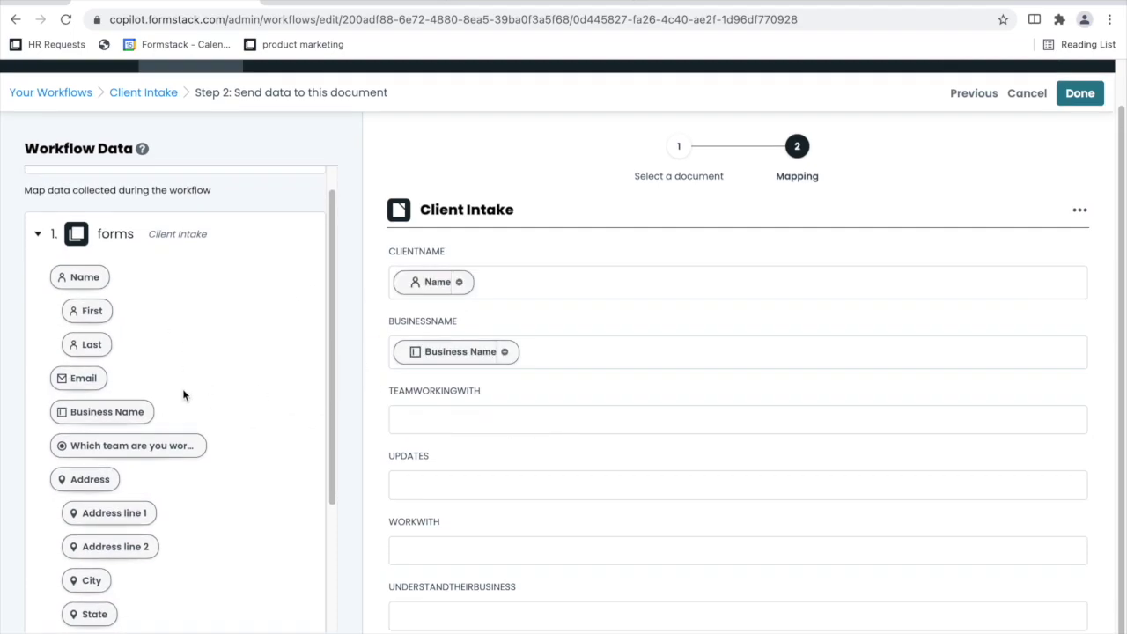
pyautogui.scroll(-1, 183, 394)
pyautogui.moveTo(136, 407); pyautogui.dragTo(500, 420)
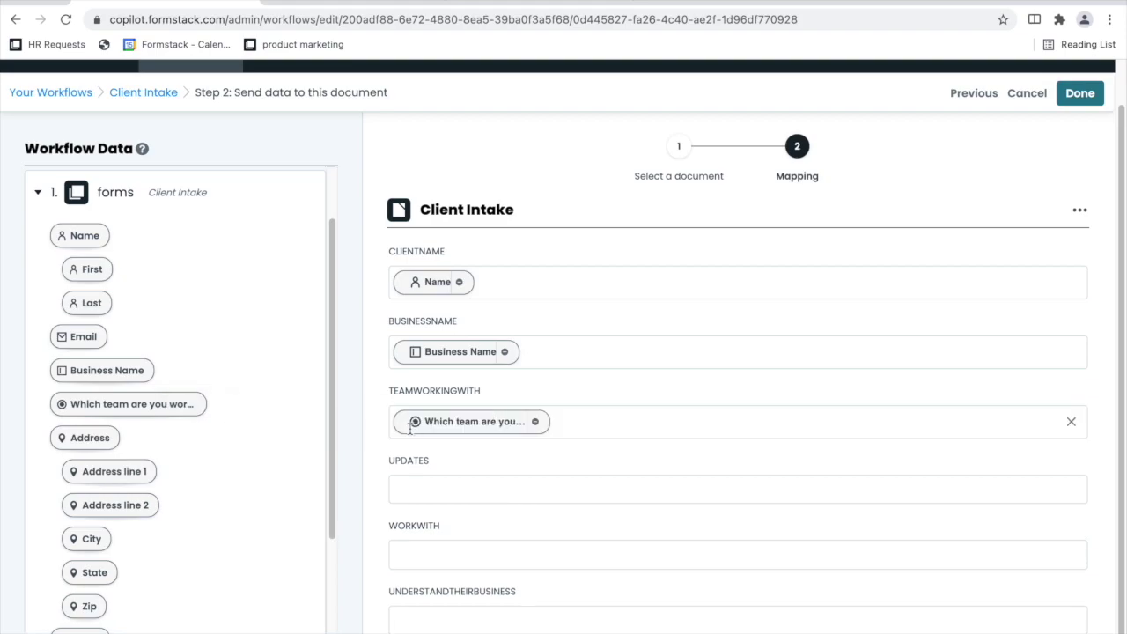
# Step: Map the UPDATES field to the form question "How do you want to receive updates about your account?"
pyautogui.click(422, 485)
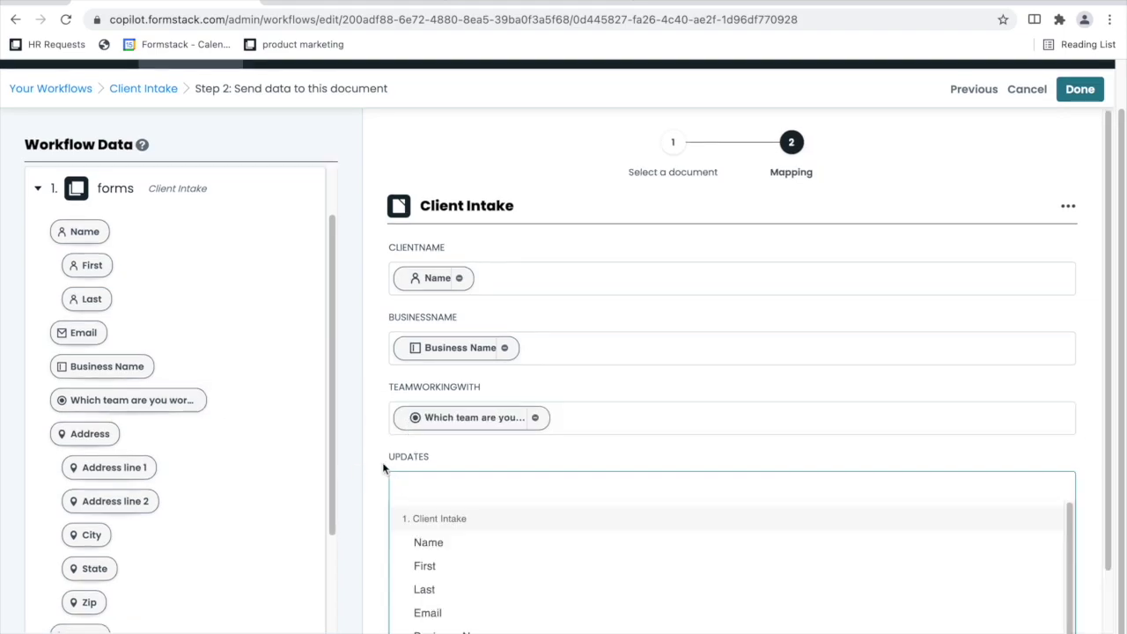
pyautogui.scroll(-1, 383, 469)
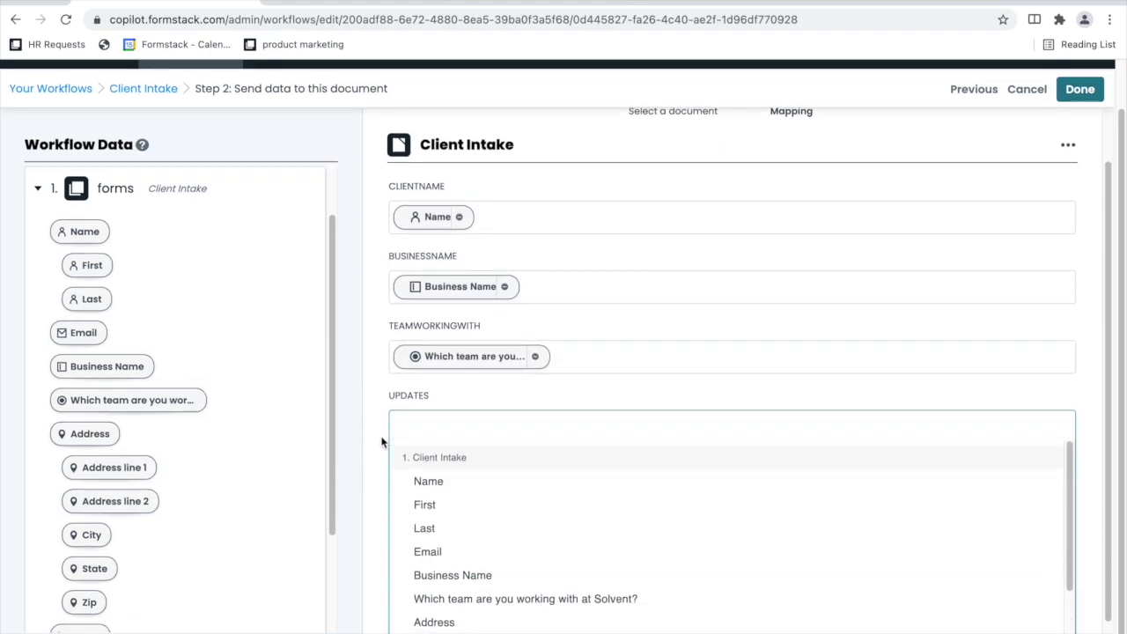
pyautogui.scroll(-4, 492, 506)
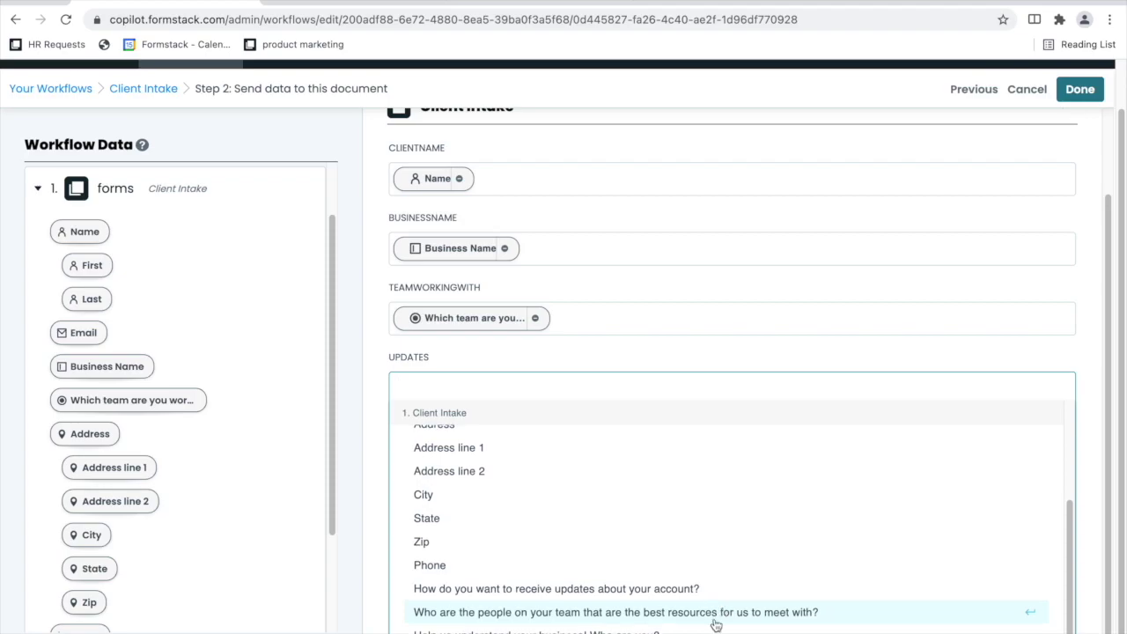
pyautogui.click(724, 590)
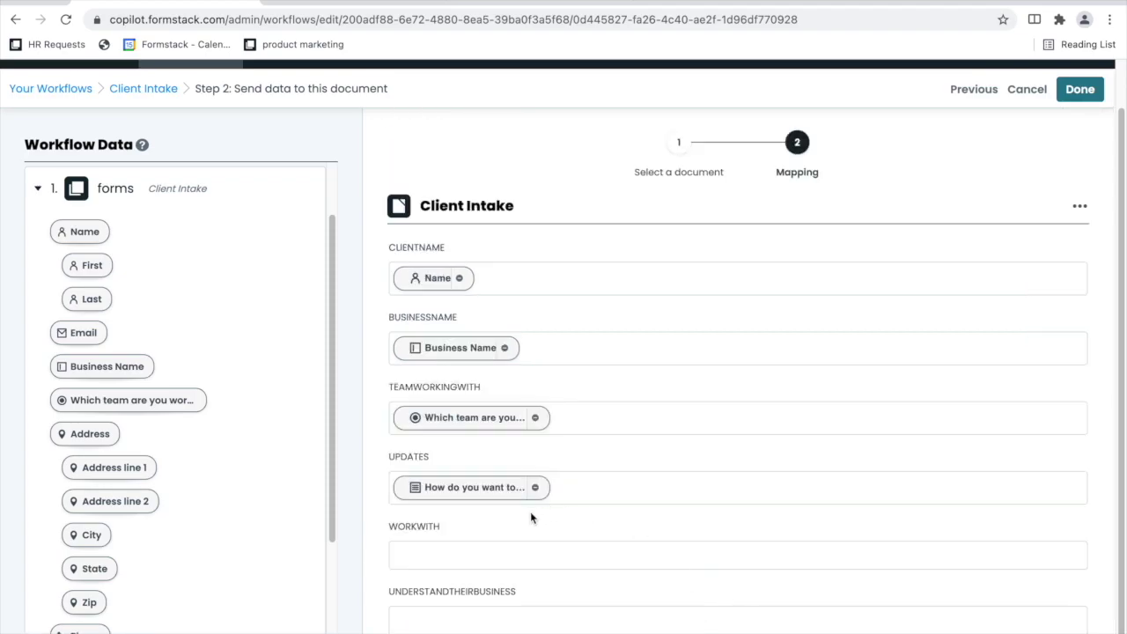
# Step: Map the WORKWITH field to the form question "Which team are you working with at Solvent?"
pyautogui.click(493, 554)
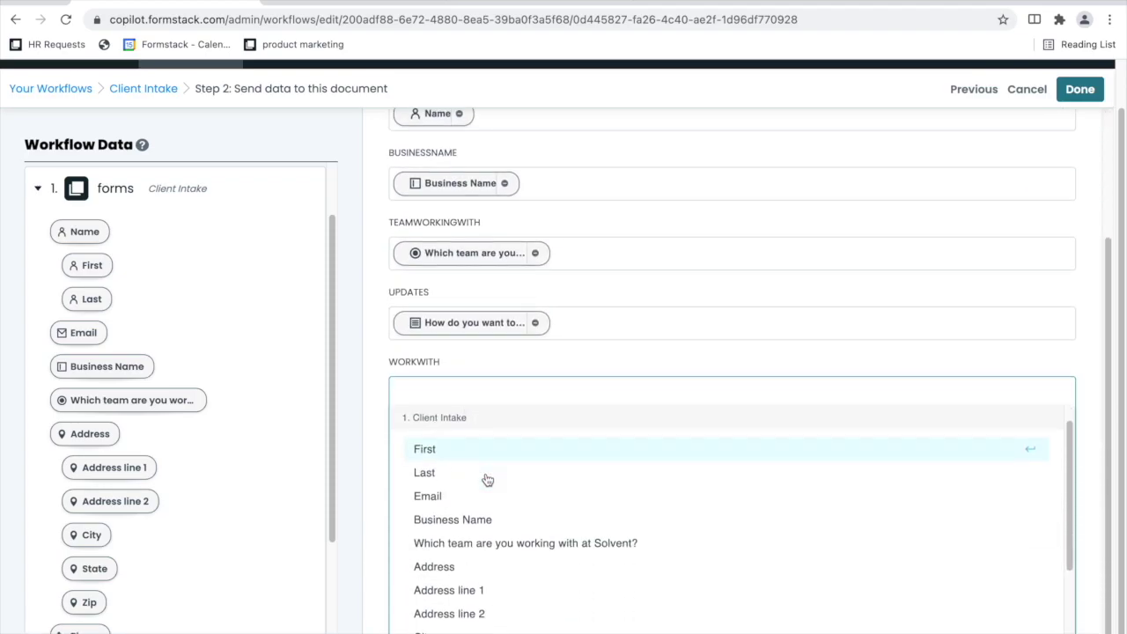
pyautogui.scroll(-3, 487, 479)
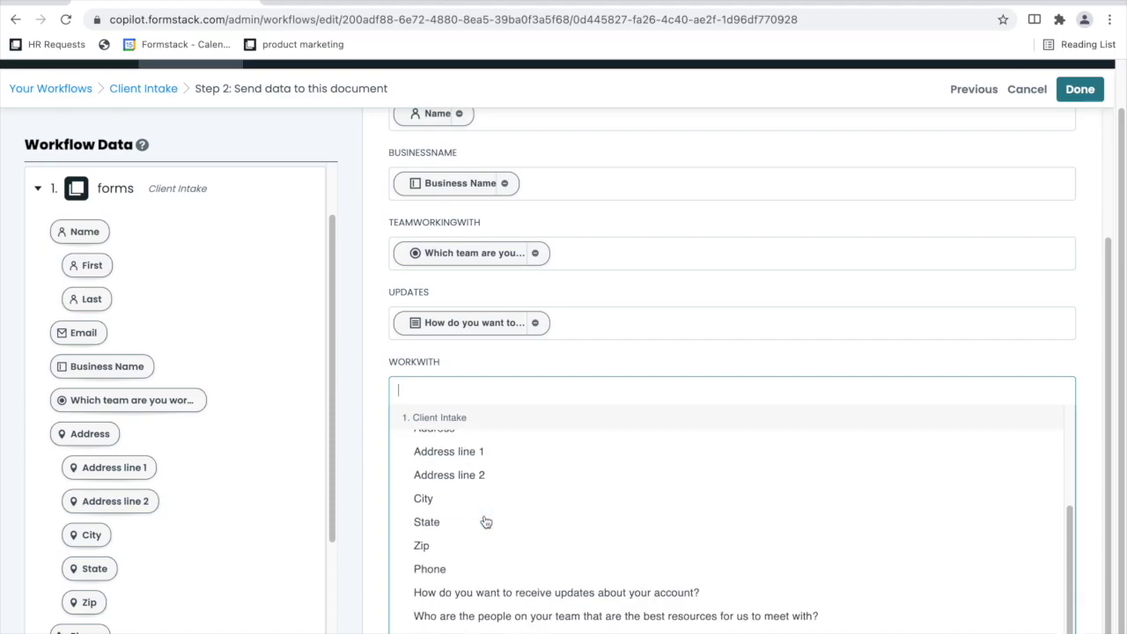
pyautogui.scroll(2, 486, 522)
pyautogui.click(533, 483)
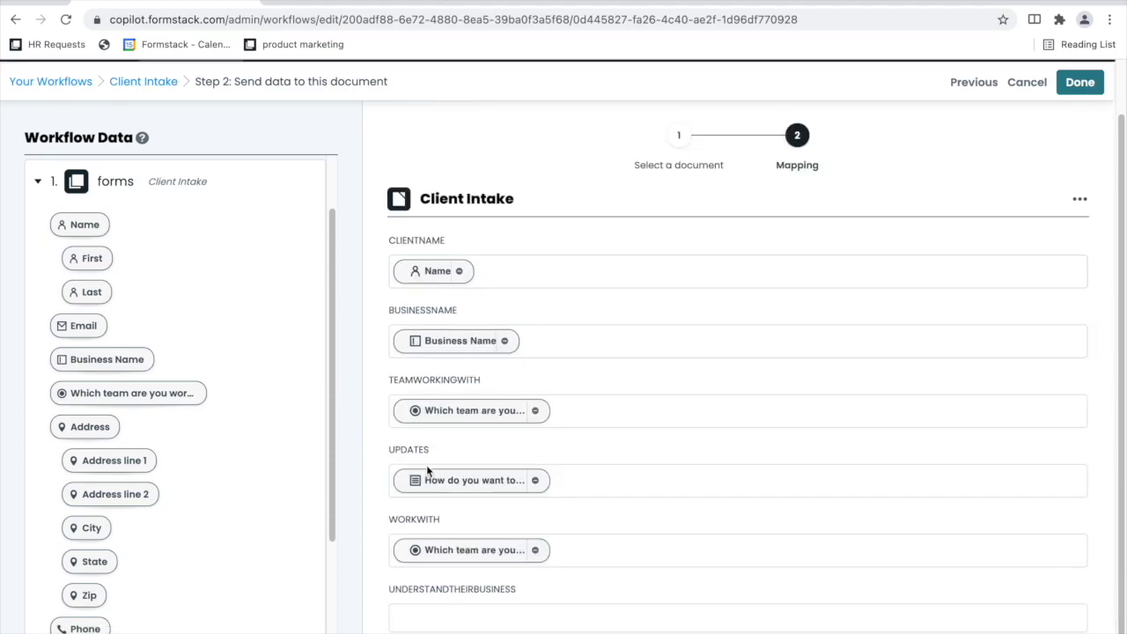
# Step: Map UNDERSTANDTHEIRBUSINESS to "Help us understand your business! Who are you?" and finish the document step's mapping
pyautogui.click(450, 613)
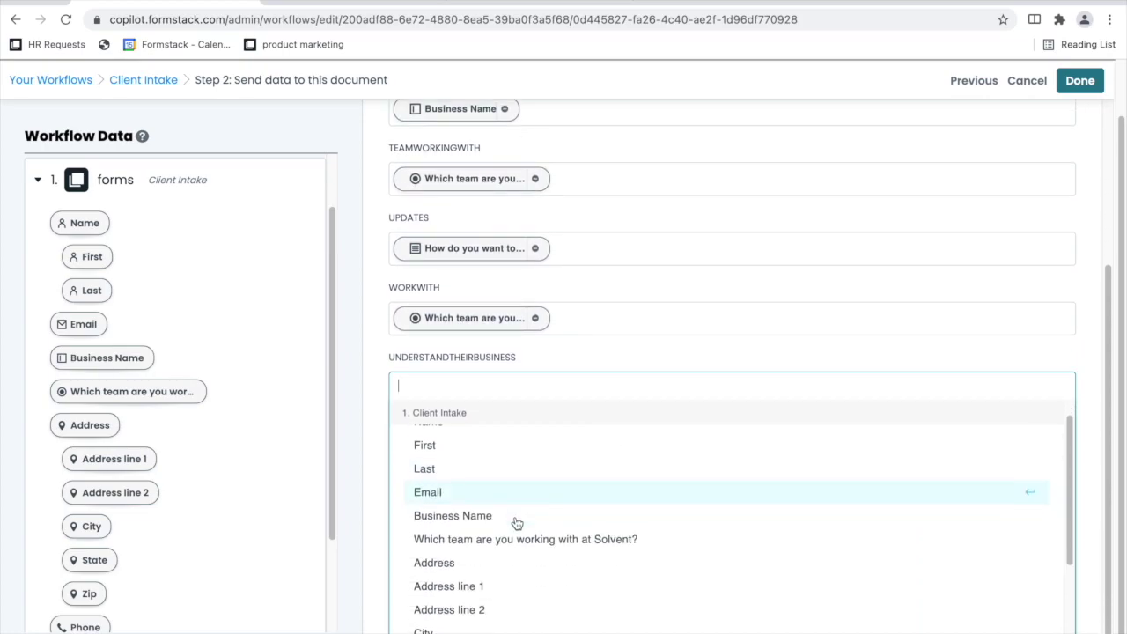
pyautogui.scroll(-3, 517, 523)
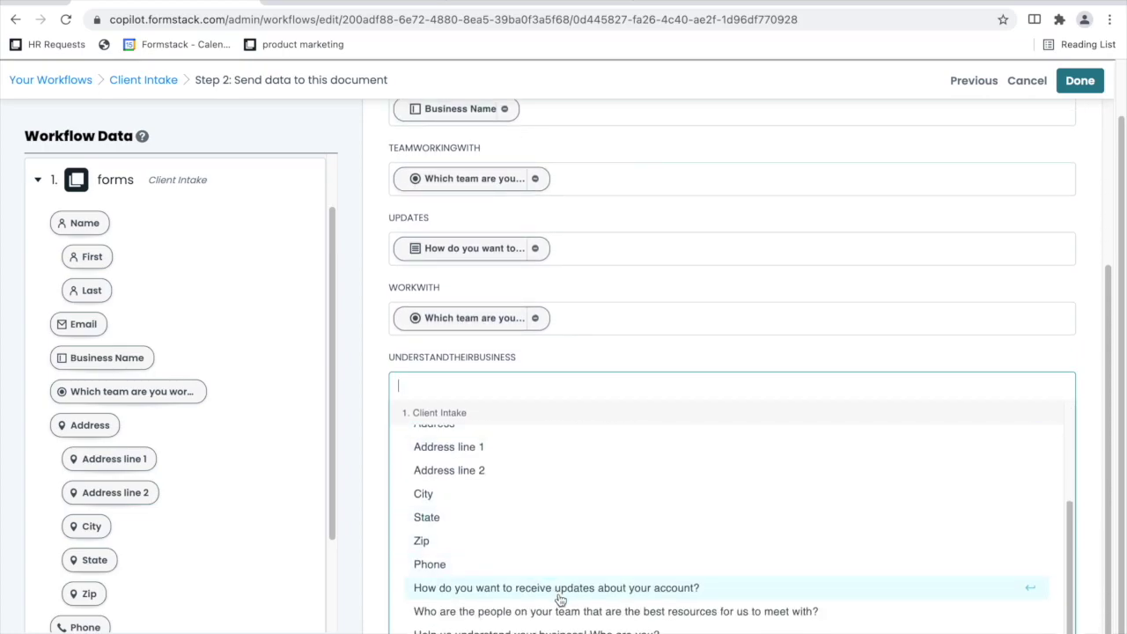
pyautogui.click(556, 629)
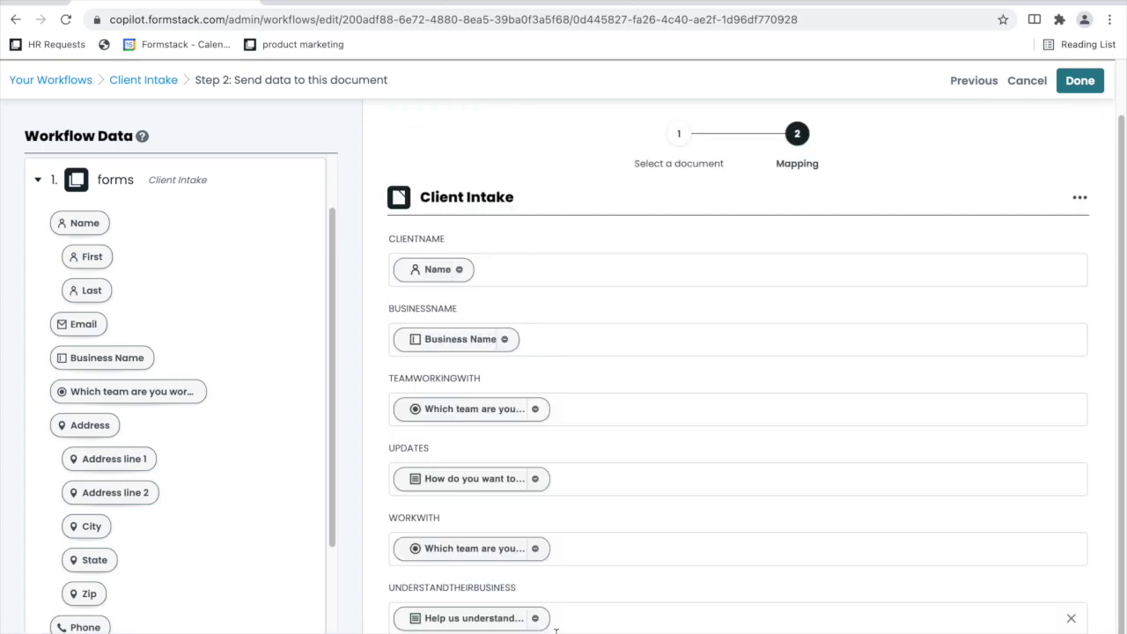
pyautogui.click(1080, 81)
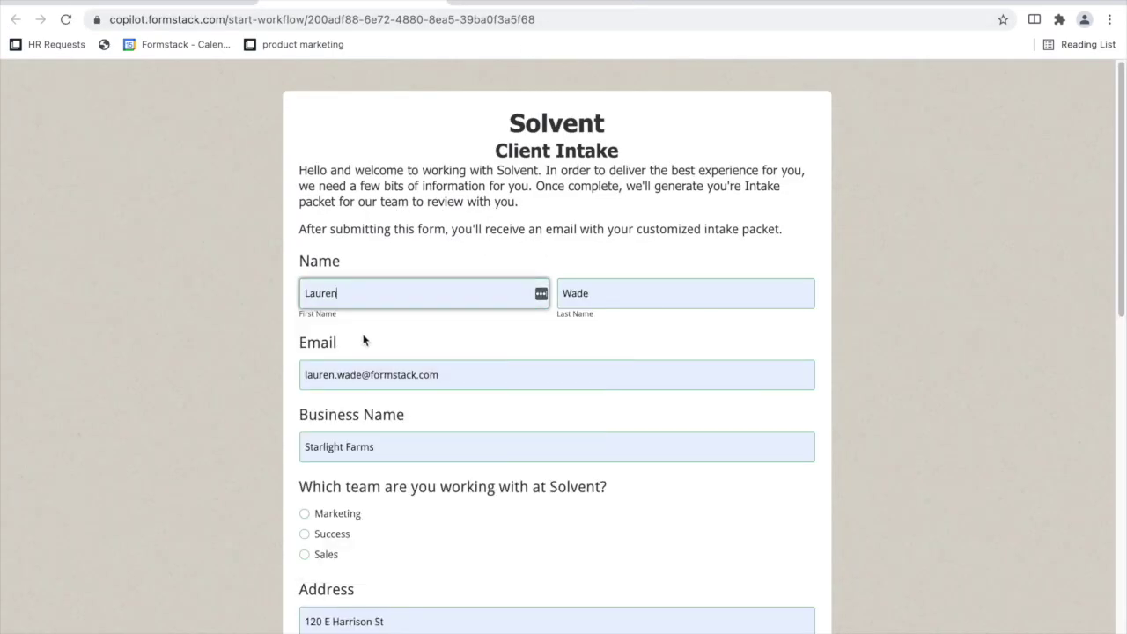
# Step: In the live Client Intake form, choose Marketing as the team and enter Testing for the account updates and team resources questions
pyautogui.scroll(-4, 528, 353)
pyautogui.click(319, 328)
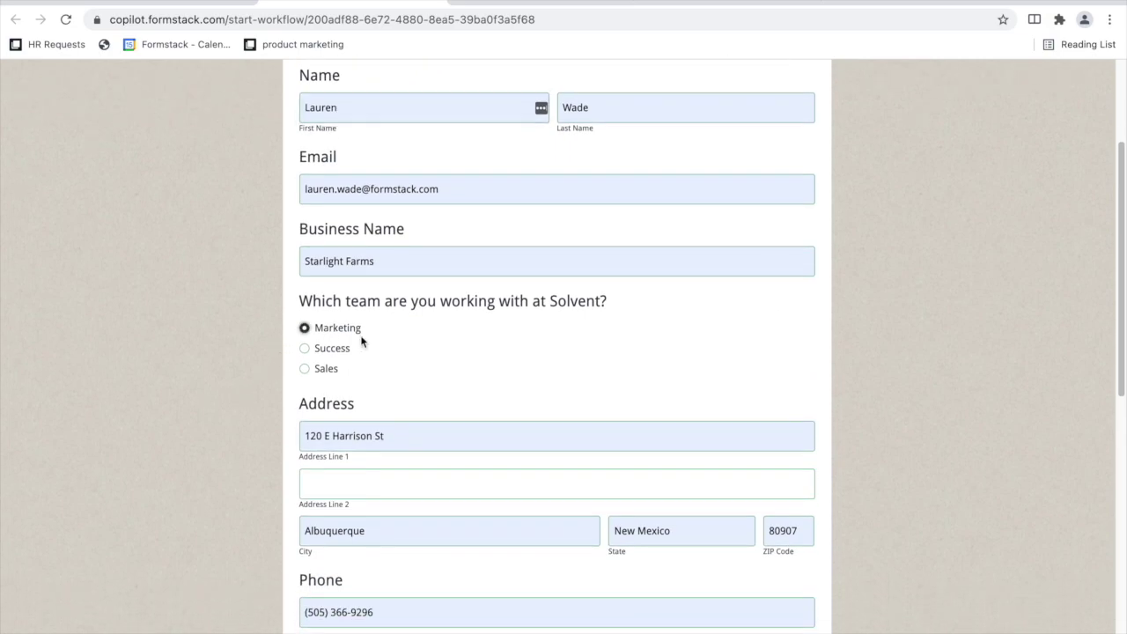
pyautogui.scroll(-7, 361, 339)
pyautogui.scroll(1, 361, 339)
pyautogui.click(380, 258)
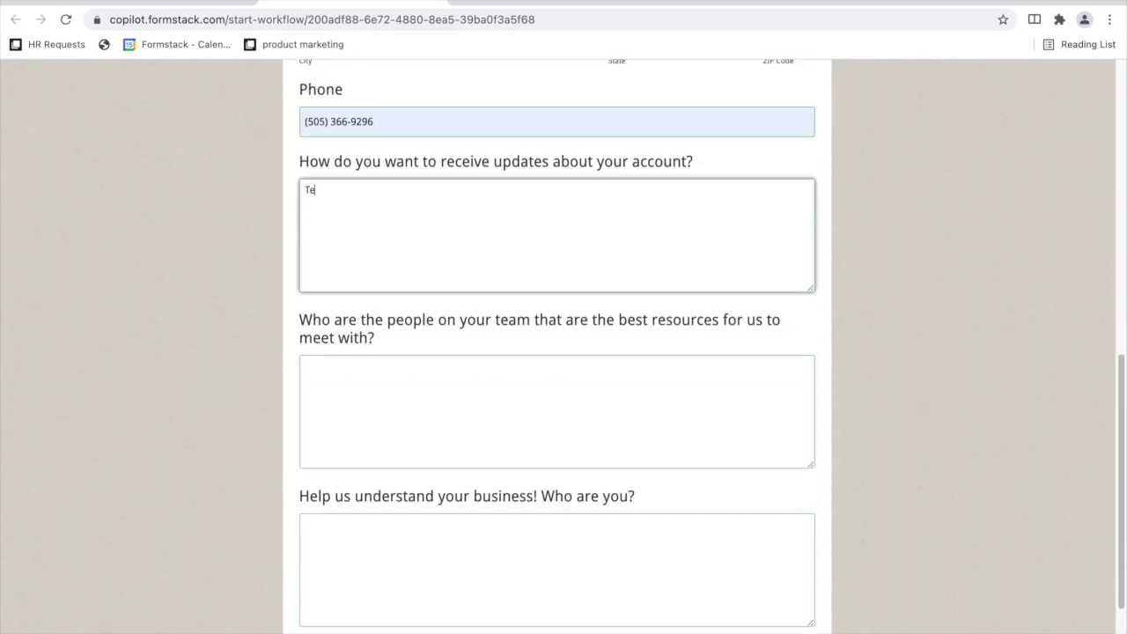
pyautogui.hotkey('ctrl', 'a')
pyautogui.hotkey('ctrl', 'c')
pyautogui.click(407, 391)
pyautogui.hotkey('ctrl', 'v')
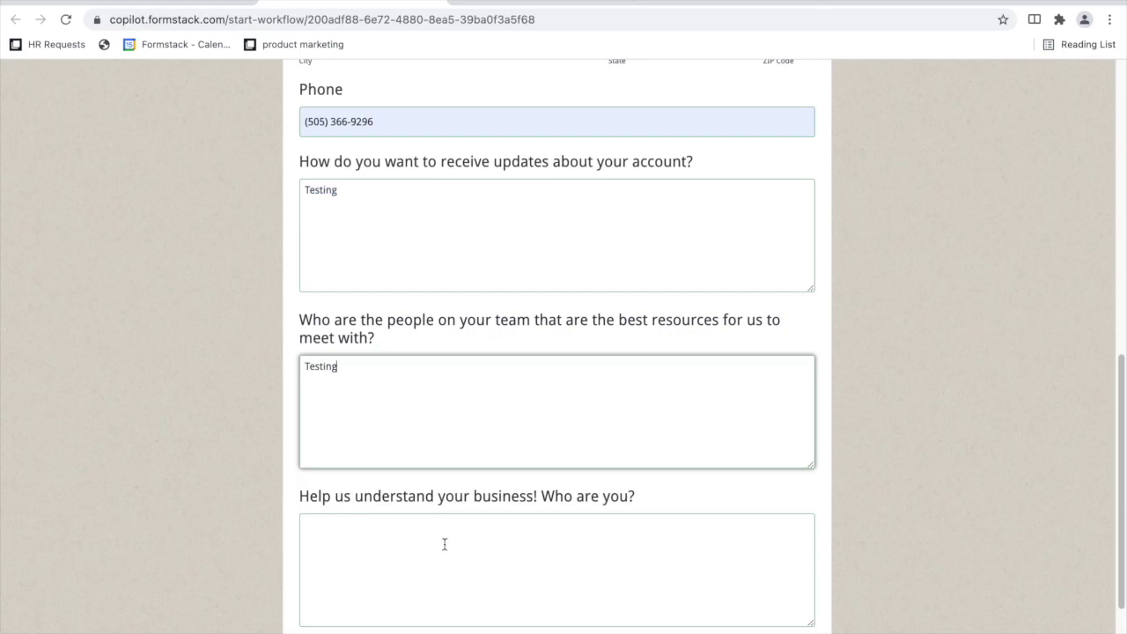